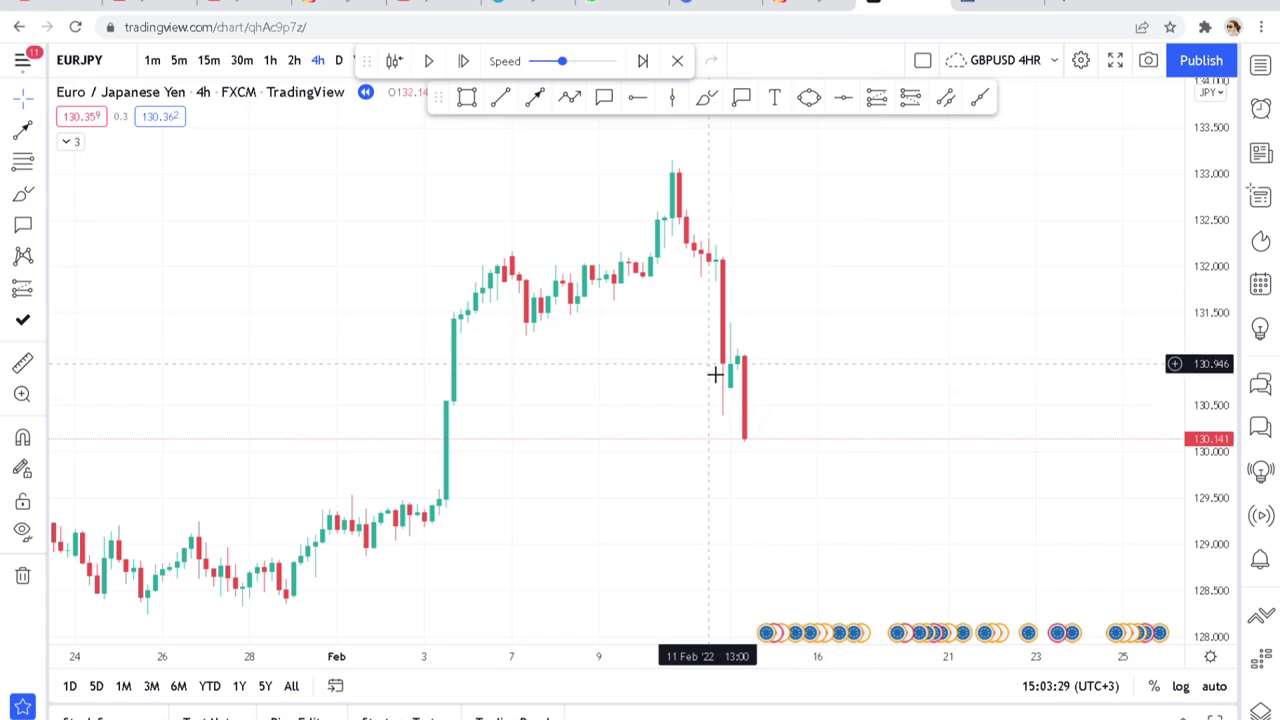
# Step: Draw an arrow from the early February low up to the swing high
pyautogui.scroll(-2, 715, 374)
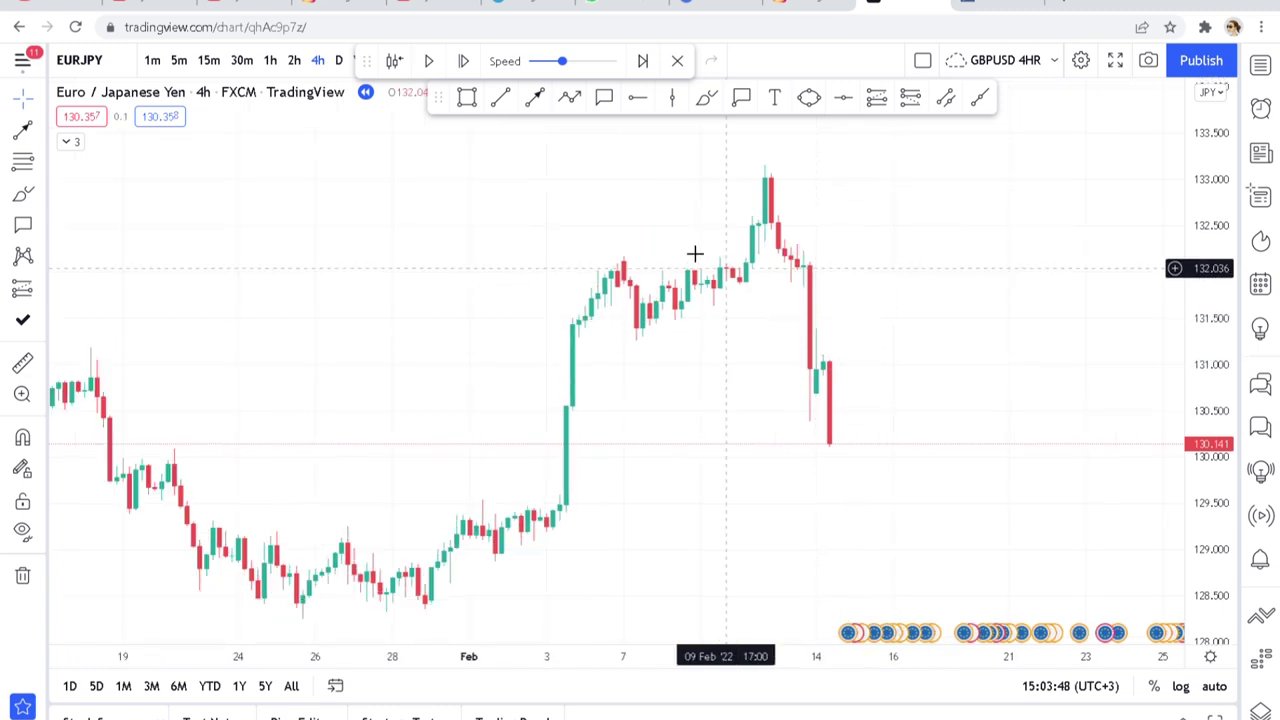
pyautogui.click(534, 97)
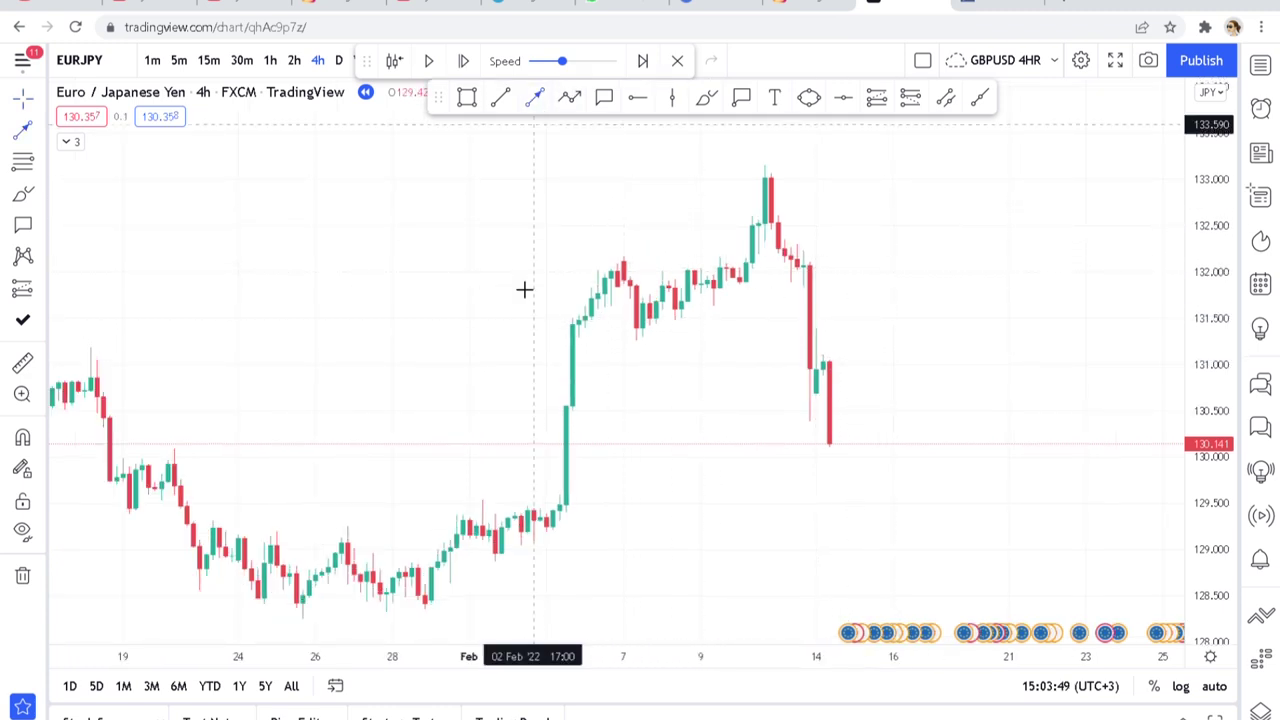
pyautogui.click(501, 558)
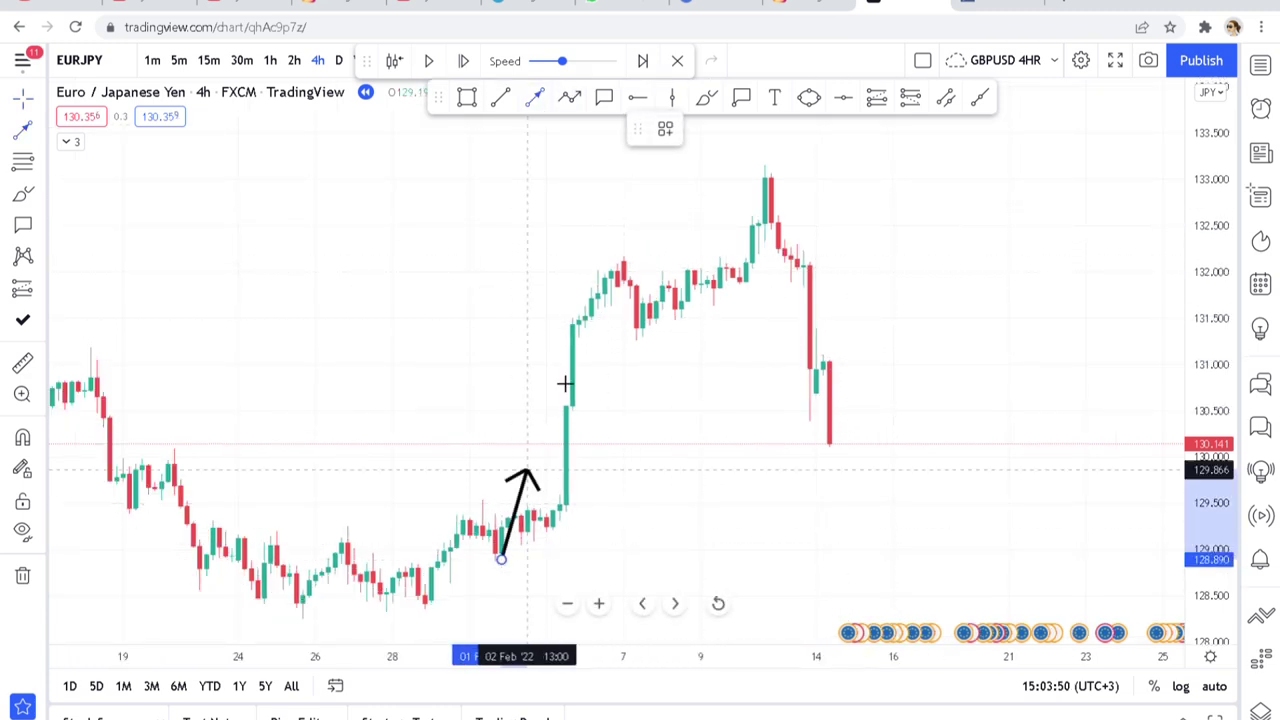
pyautogui.click(598, 246)
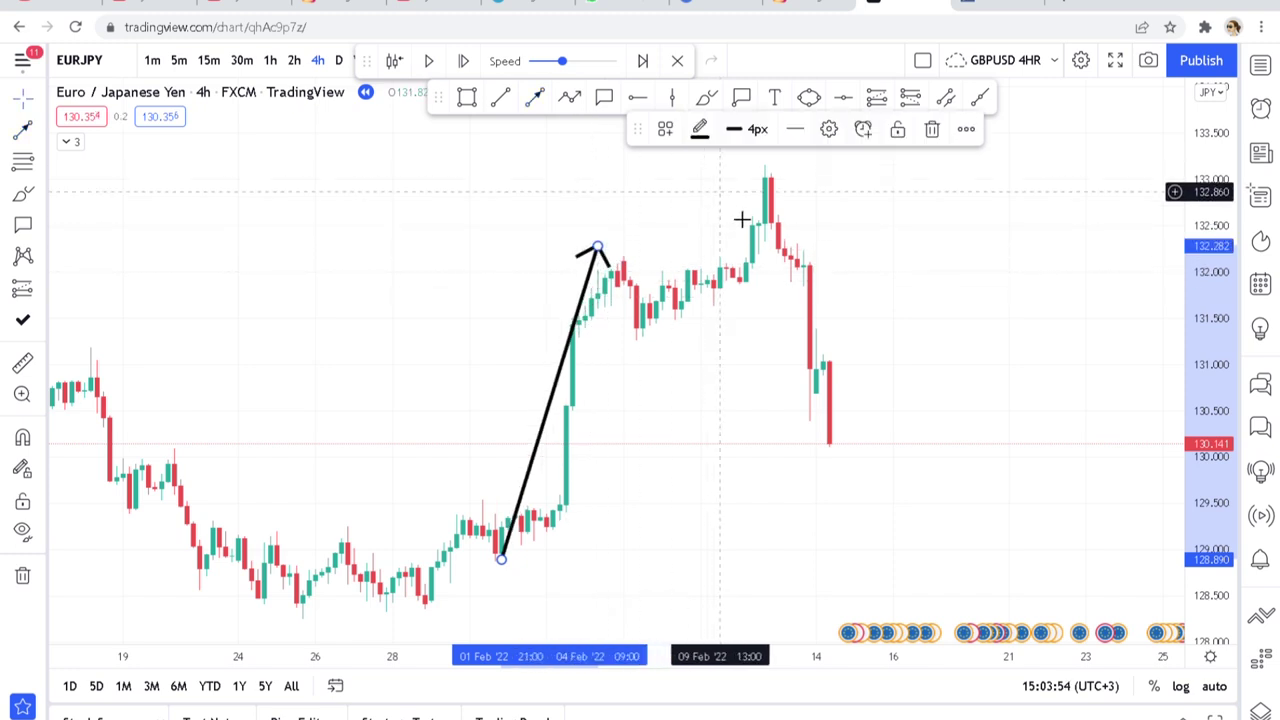
# Step: Mark the arrow tip, pullback candles and 133 peak in purple brush, plus a line near 131.5
pyautogui.moveTo(683, 171); pyautogui.dragTo(621, 235)
pyautogui.click(706, 97)
pyautogui.moveTo(549, 292)
pyautogui.mouseDown()
pyautogui.moveTo(508, 323)
pyautogui.moveTo(551, 302)
pyautogui.mouseUp()
pyautogui.moveTo(614, 380)
pyautogui.mouseDown()
pyautogui.moveTo(654, 386)
pyautogui.moveTo(565, 406)
pyautogui.mouseUp()
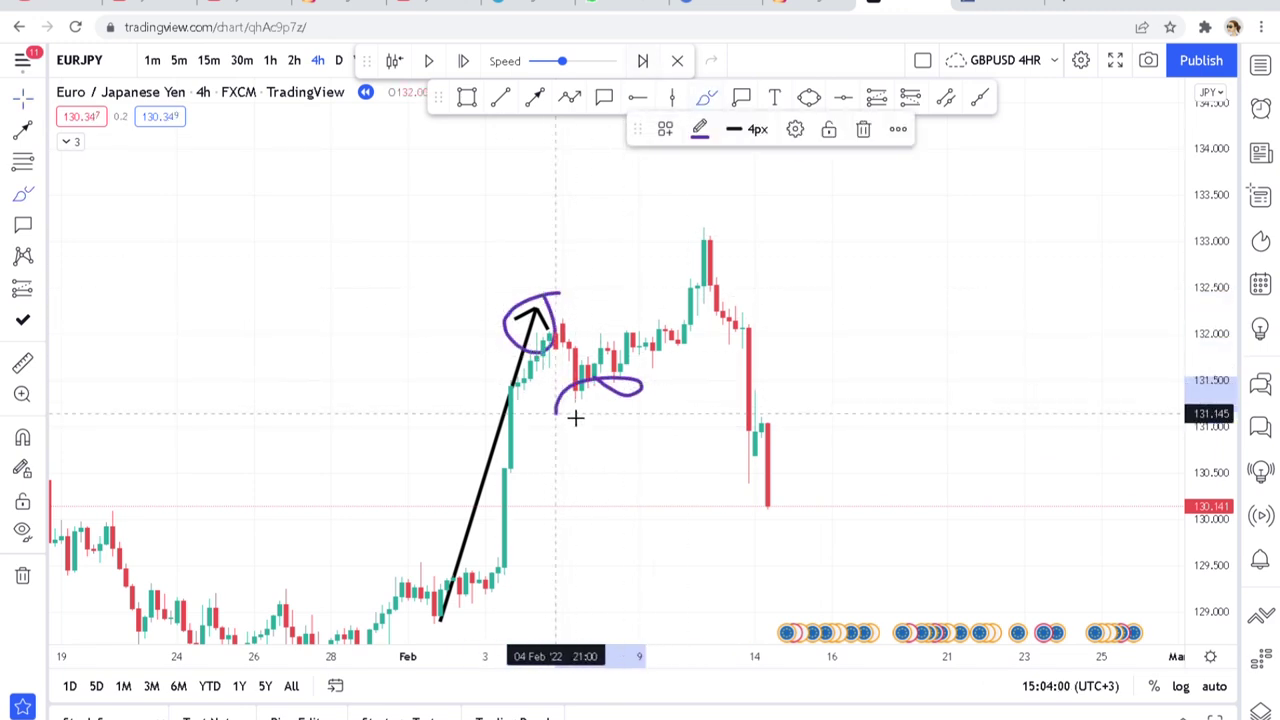
pyautogui.moveTo(730, 214)
pyautogui.mouseDown()
pyautogui.moveTo(677, 263)
pyautogui.moveTo(718, 232)
pyautogui.mouseUp()
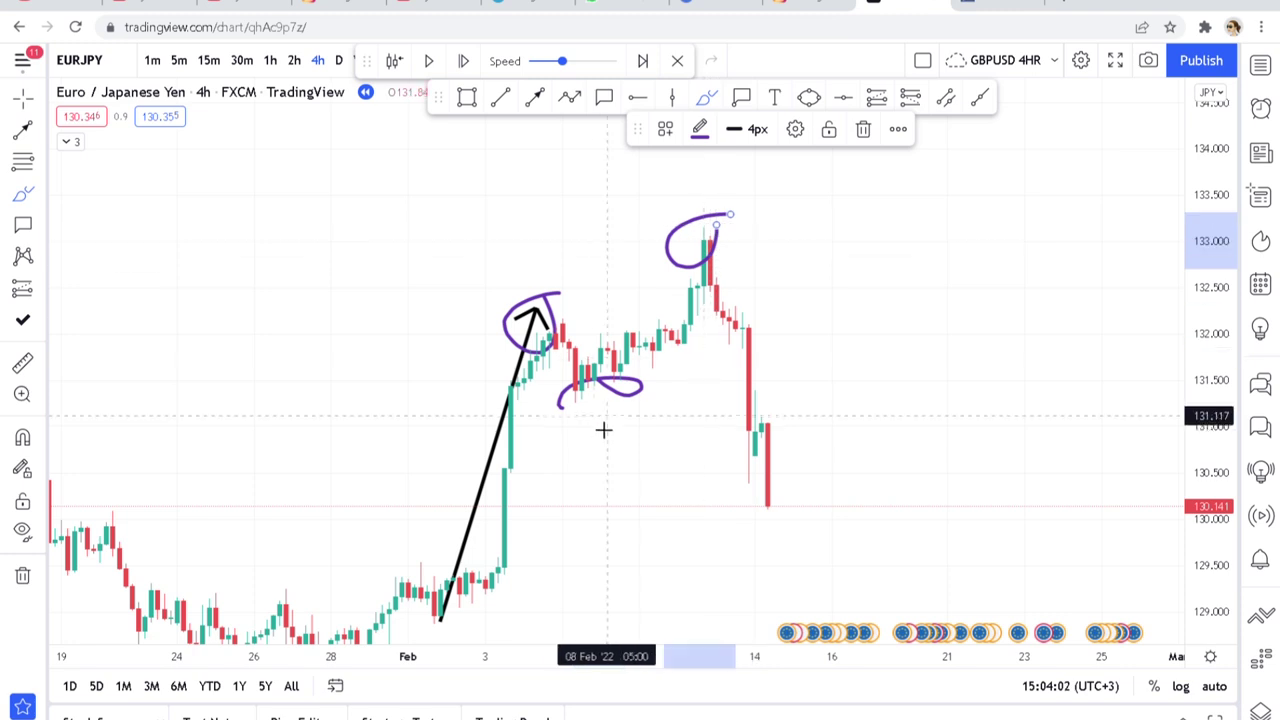
pyautogui.moveTo(548, 398)
pyautogui.mouseDown()
pyautogui.moveTo(651, 403)
pyautogui.moveTo(908, 372)
pyautogui.mouseUp()
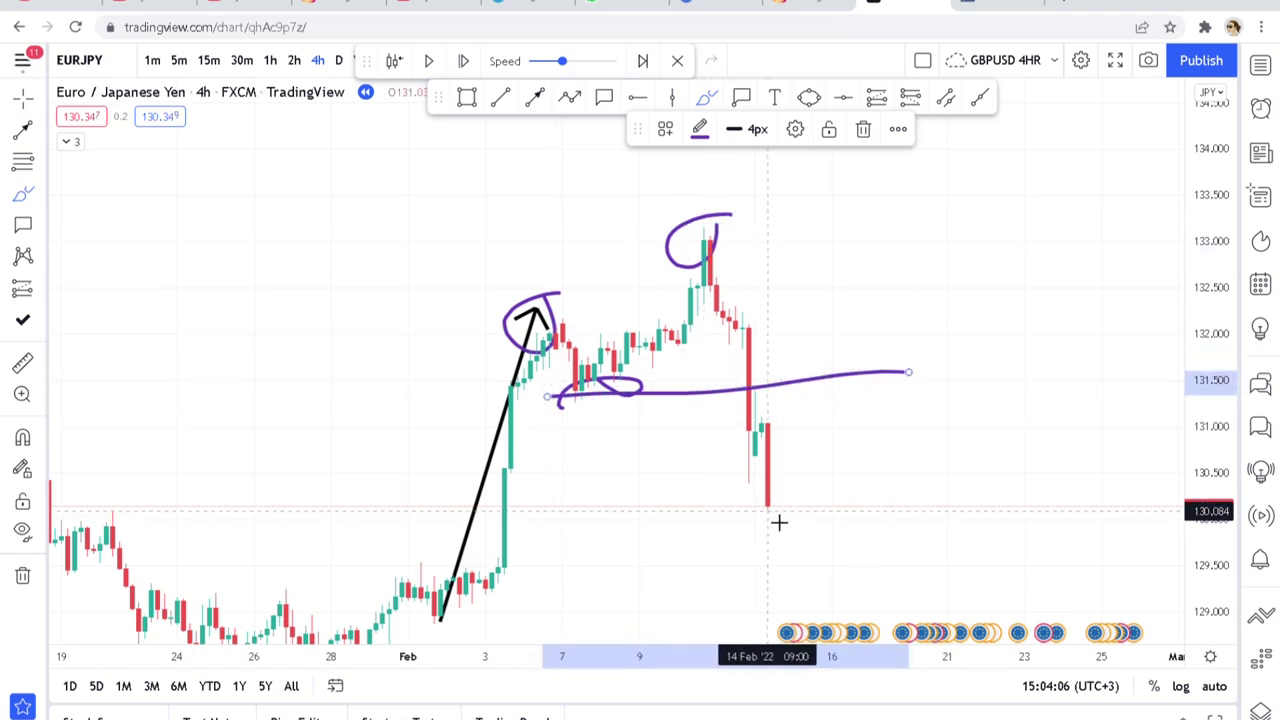
# Step: Clear all drawings, stretch the price scale, and add a red horizontal ray near 134.076
pyautogui.click(23, 577)
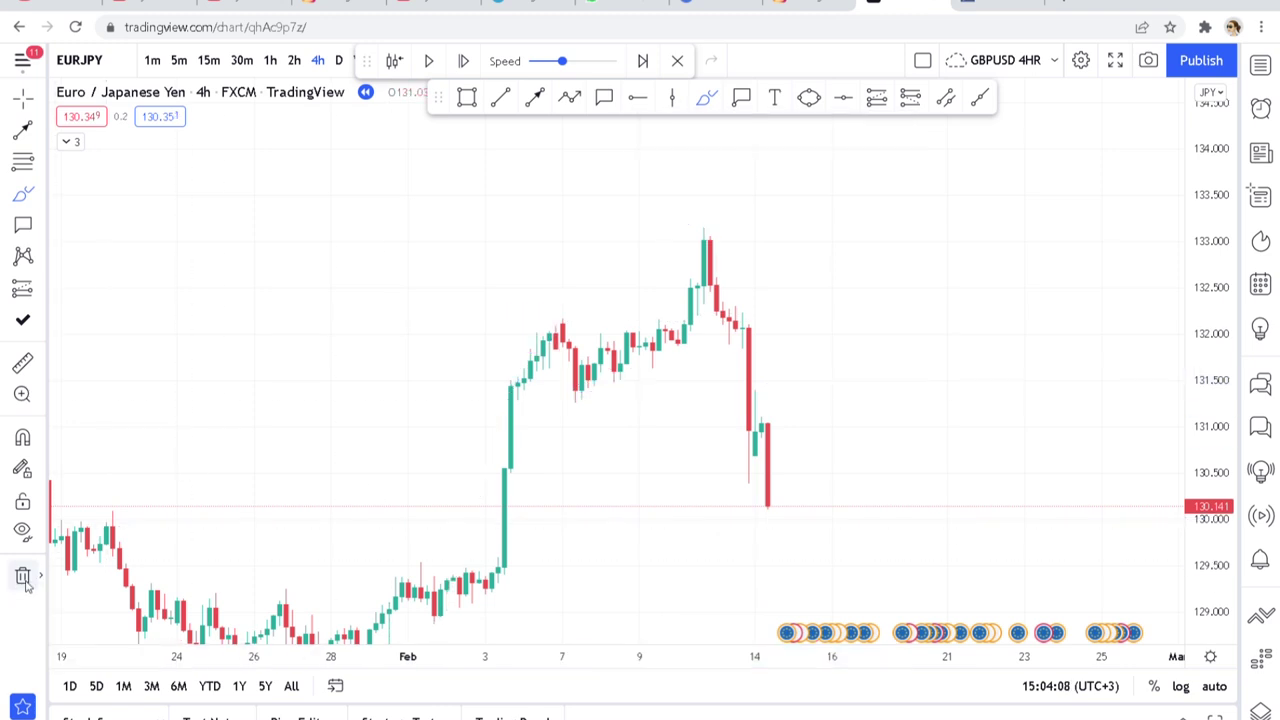
pyautogui.moveTo(1218, 194); pyautogui.dragTo(1216, 312)
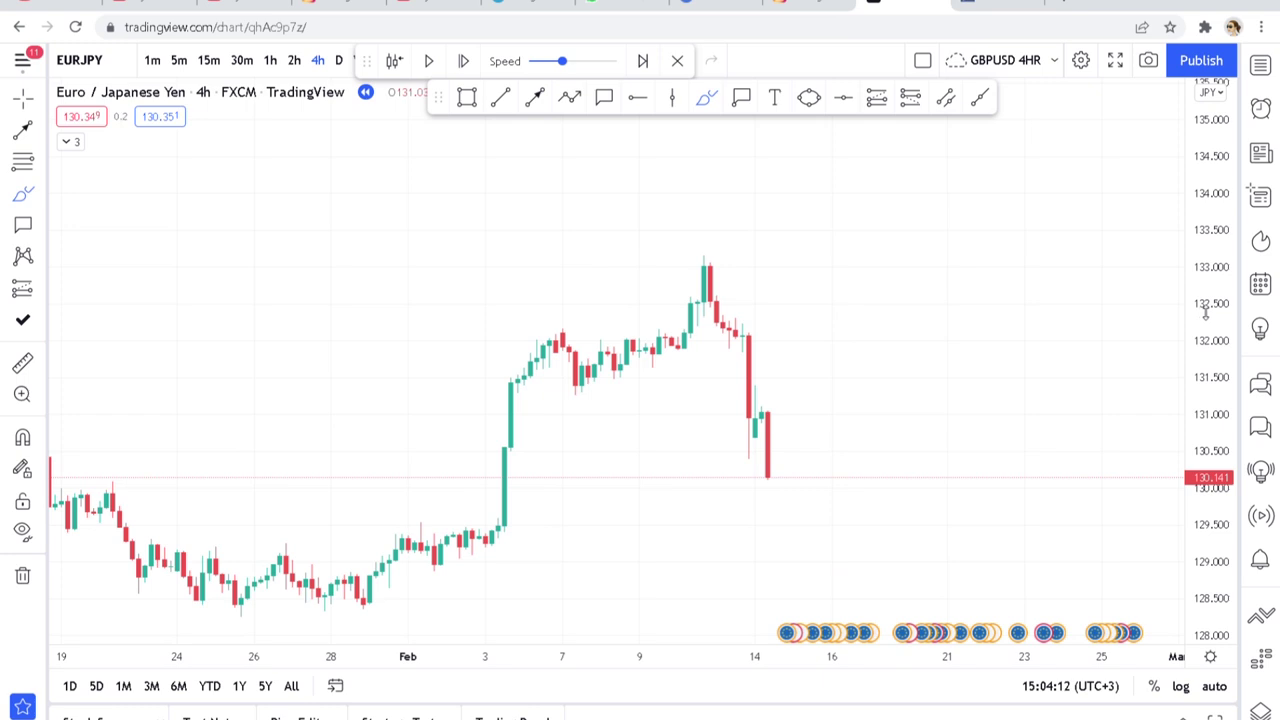
pyautogui.click(638, 97)
pyautogui.click(899, 188)
# Step: Place a short position at the latest candle with stop 131.115 and target 128.169 (2:1), then start a rectangle
pyautogui.moveTo(869, 346); pyautogui.dragTo(897, 266)
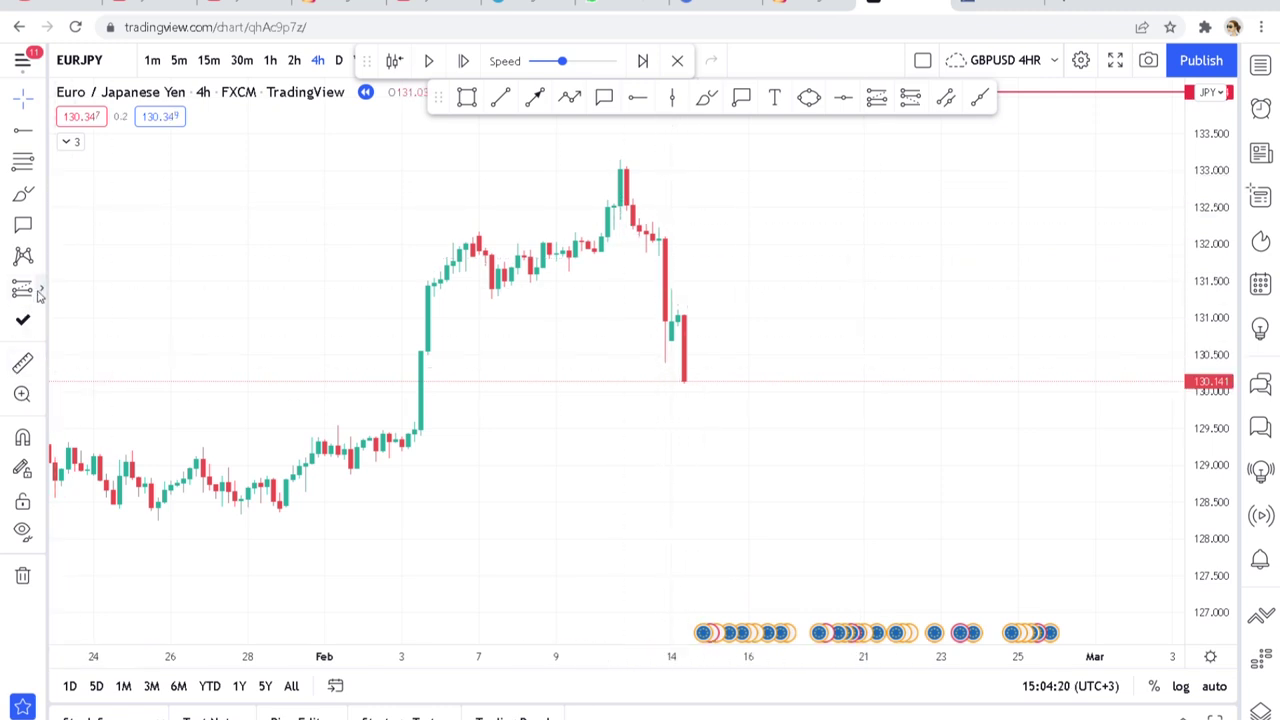
pyautogui.click(40, 292)
pyautogui.click(110, 326)
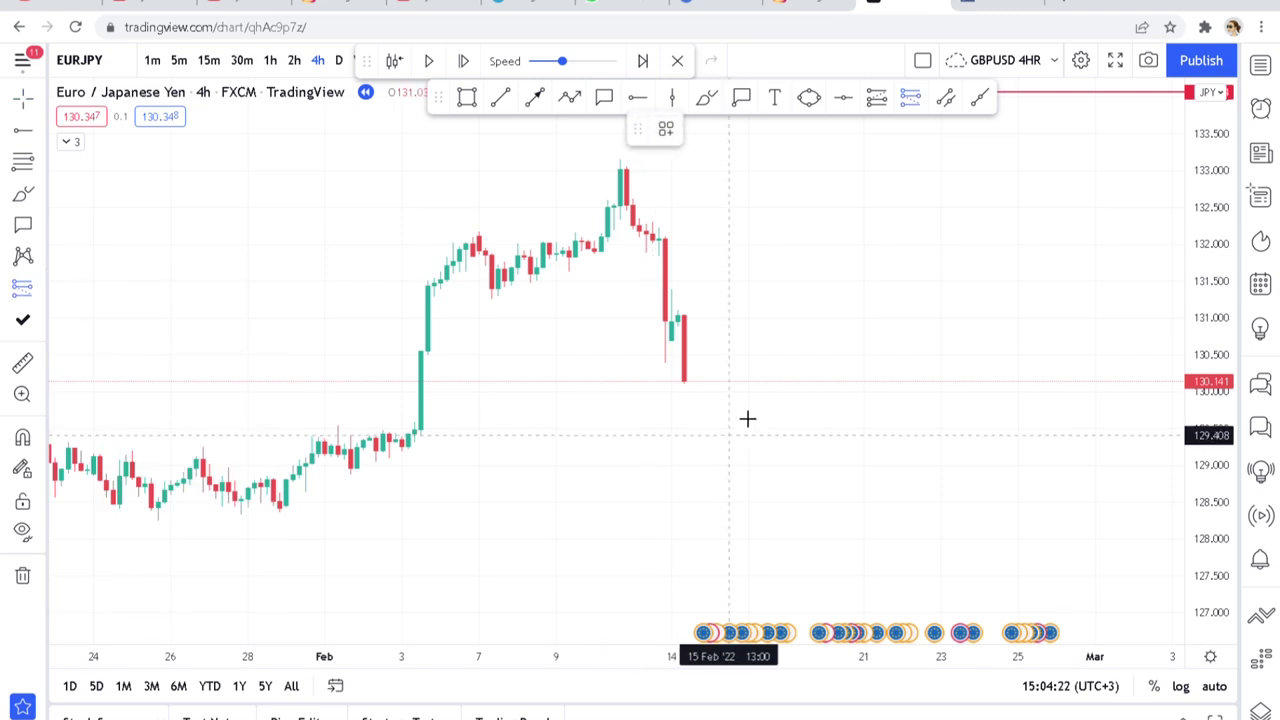
pyautogui.click(692, 381)
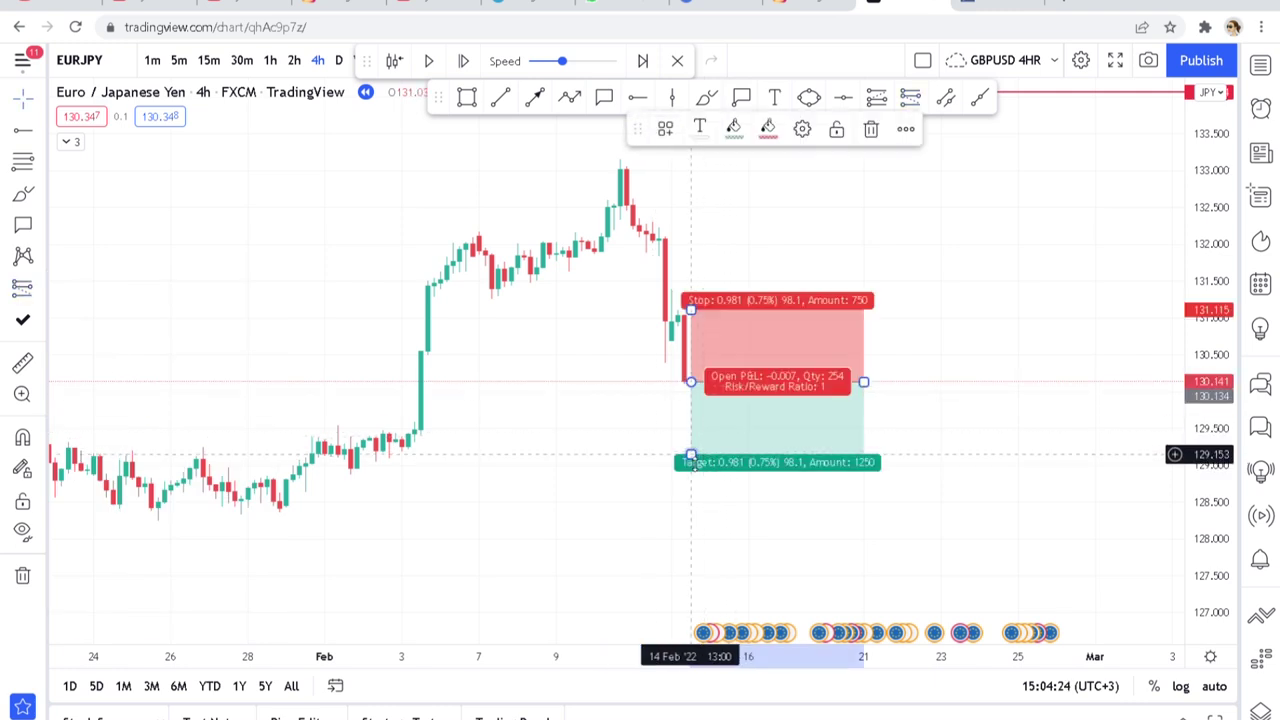
pyautogui.moveTo(707, 460); pyautogui.dragTo(707, 532)
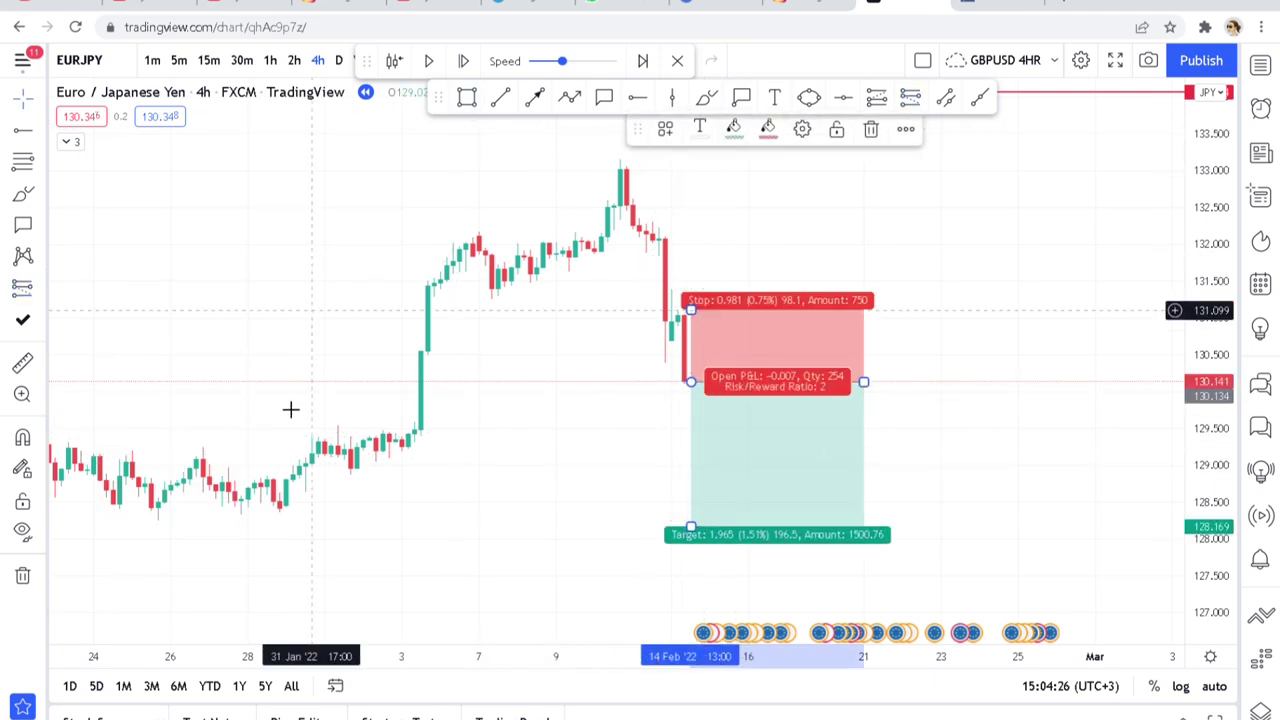
pyautogui.click(993, 433)
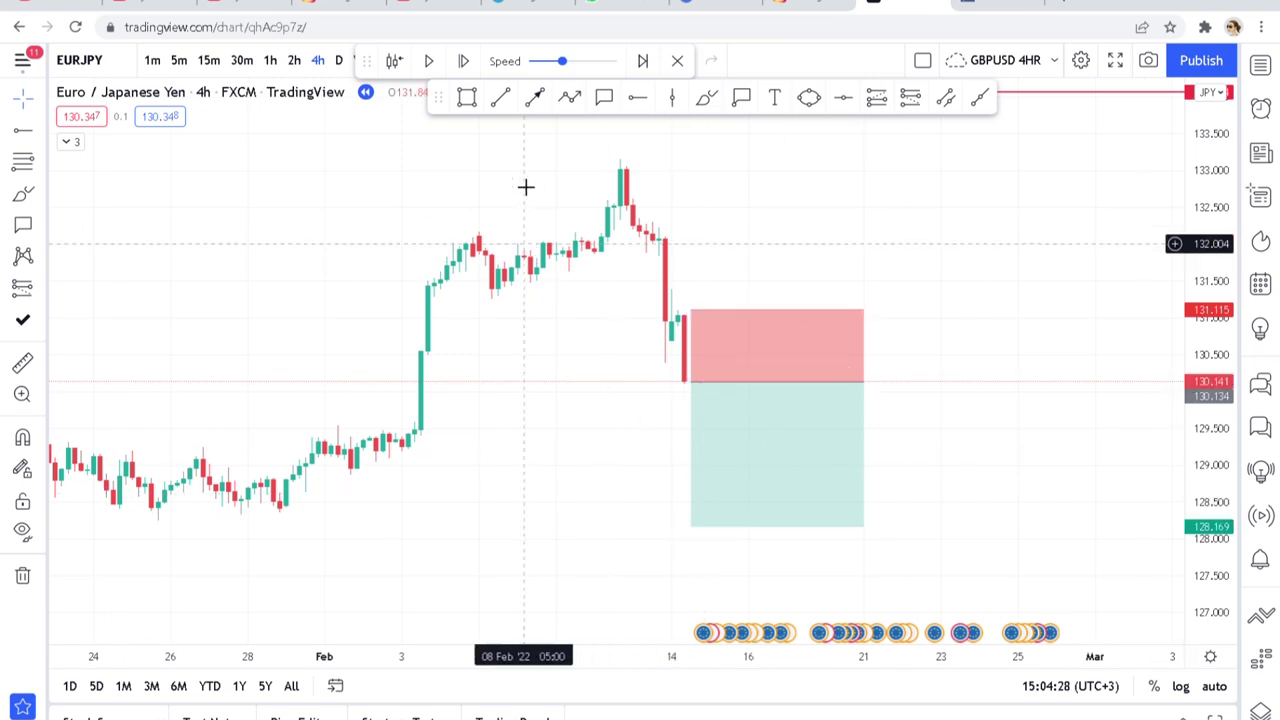
pyautogui.click(466, 97)
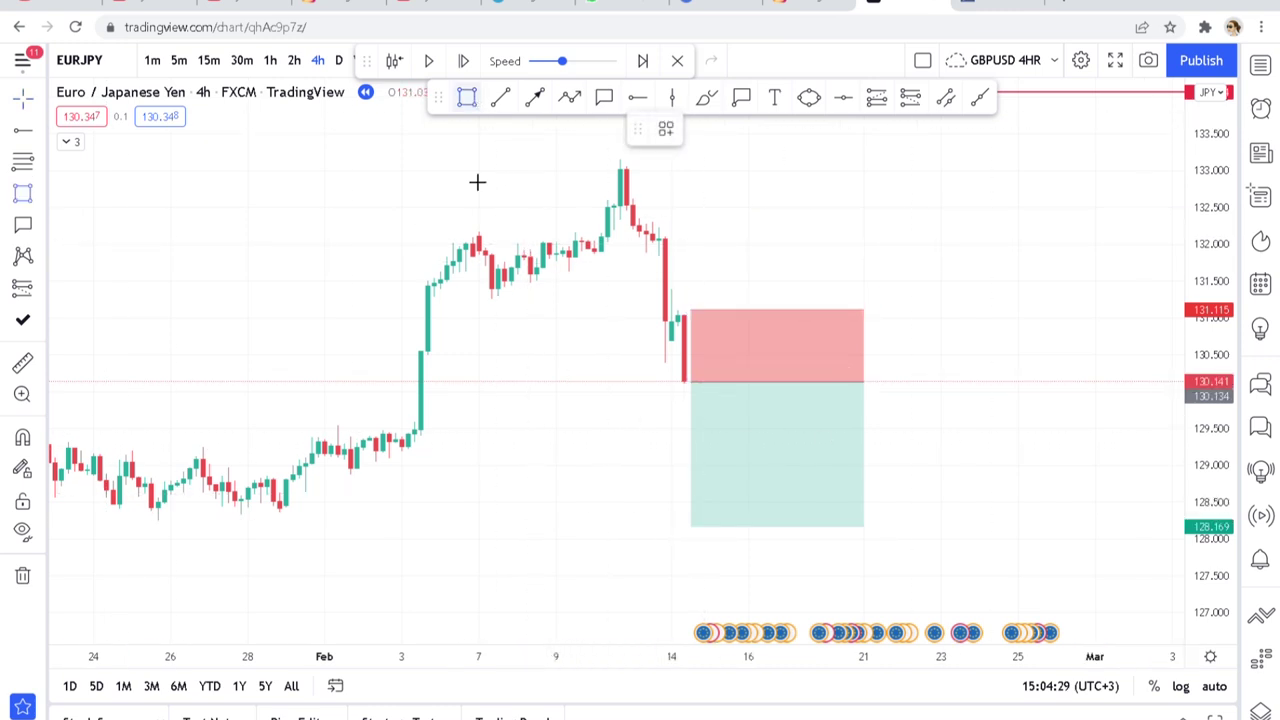
pyautogui.click(94, 519)
# Step: Finish the thin grey band near 128.2, then delete the short position and the band
pyautogui.click(1050, 524)
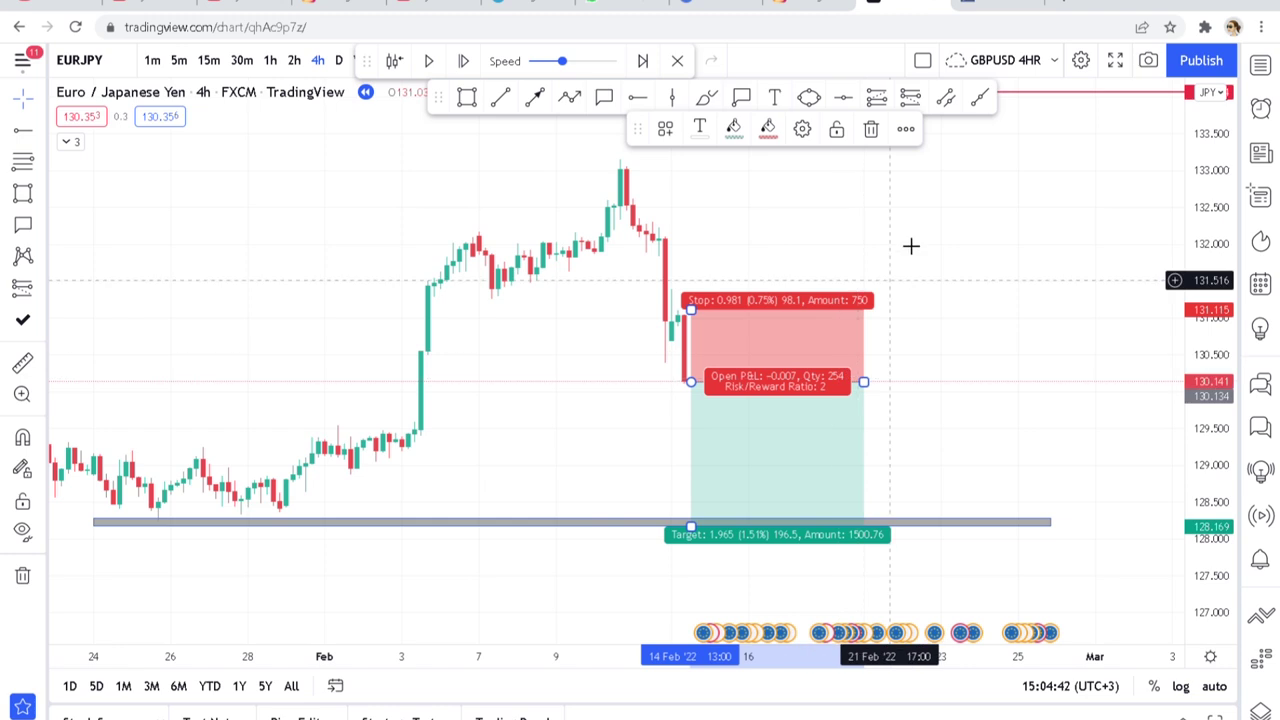
pyautogui.click(895, 129)
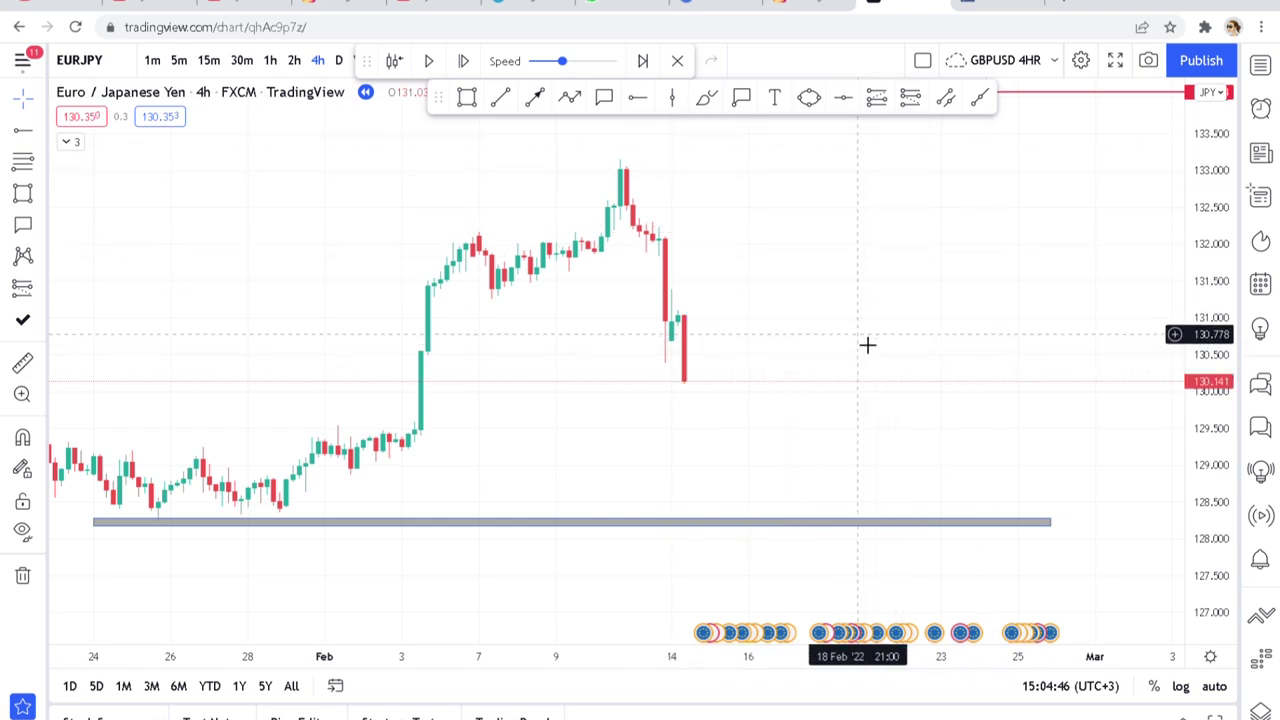
pyautogui.scroll(-2, 866, 343)
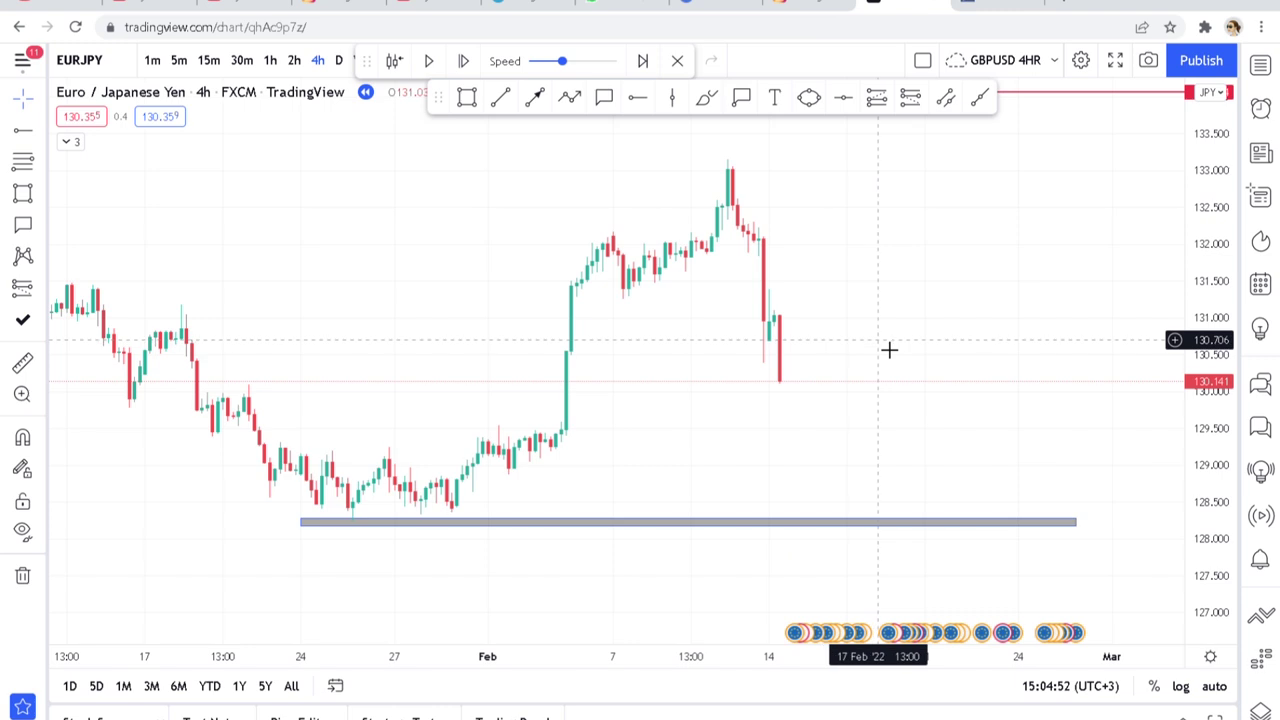
pyautogui.click(848, 535)
pyautogui.click(900, 132)
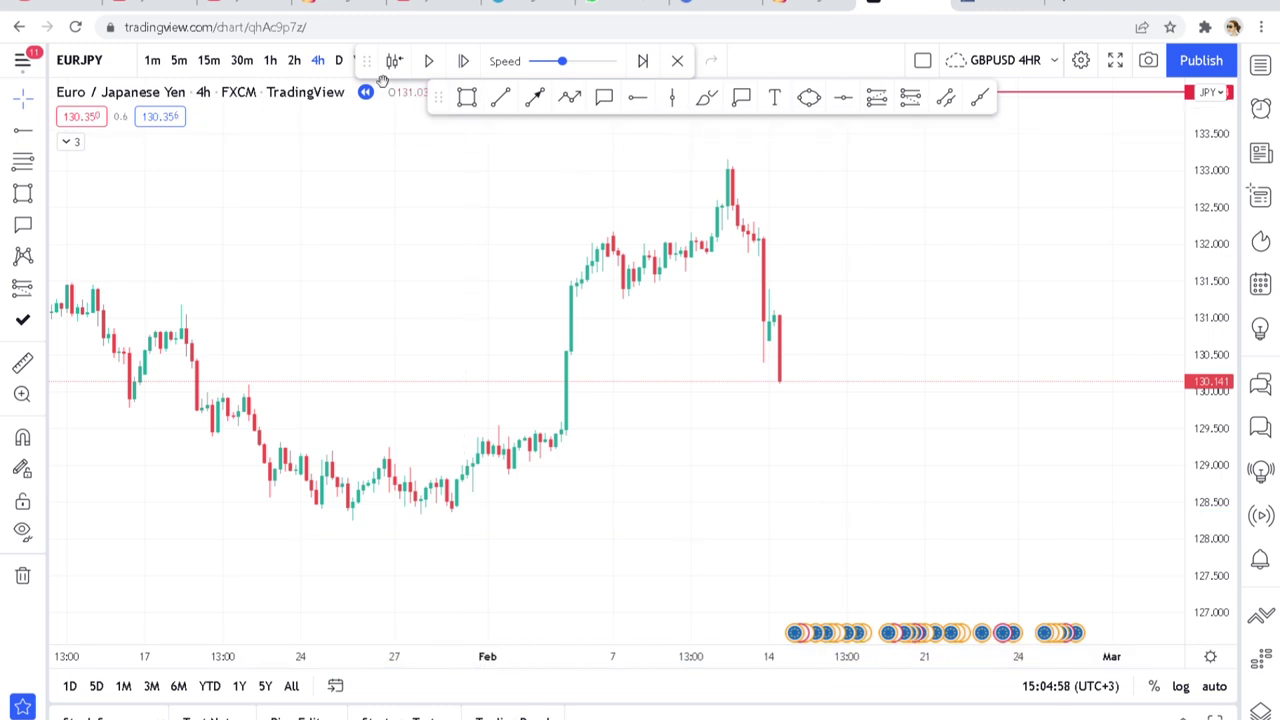
# Step: Switch EURJPY to the 1D timeframe and pan toward the recent candles
pyautogui.click(340, 61)
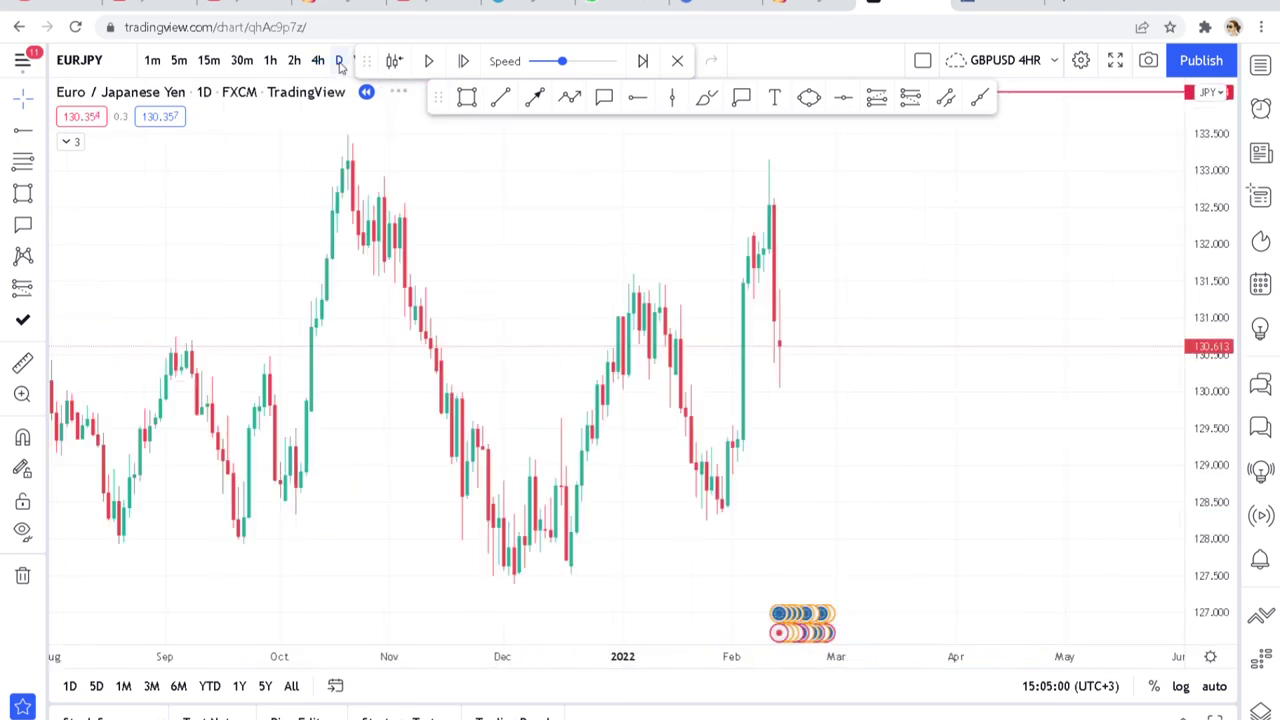
pyautogui.scroll(3, 829, 326)
pyautogui.moveTo(820, 326); pyautogui.dragTo(1017, 331)
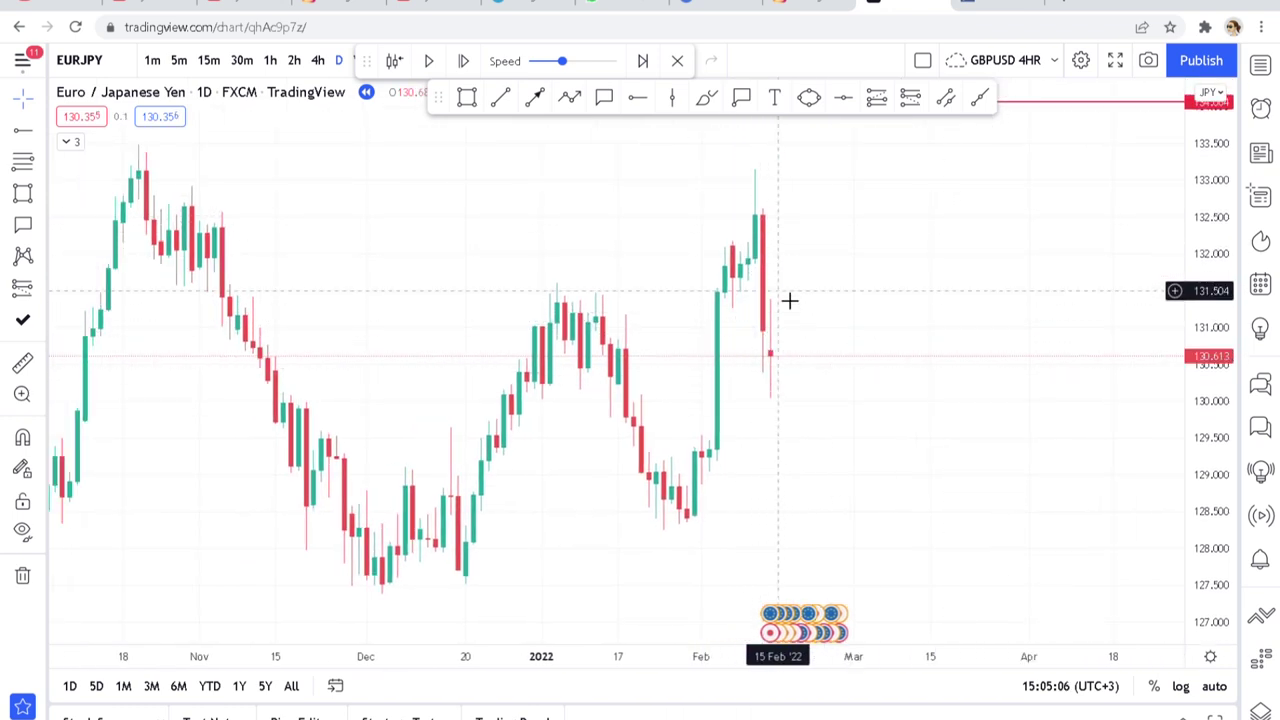
pyautogui.scroll(1, 796, 307)
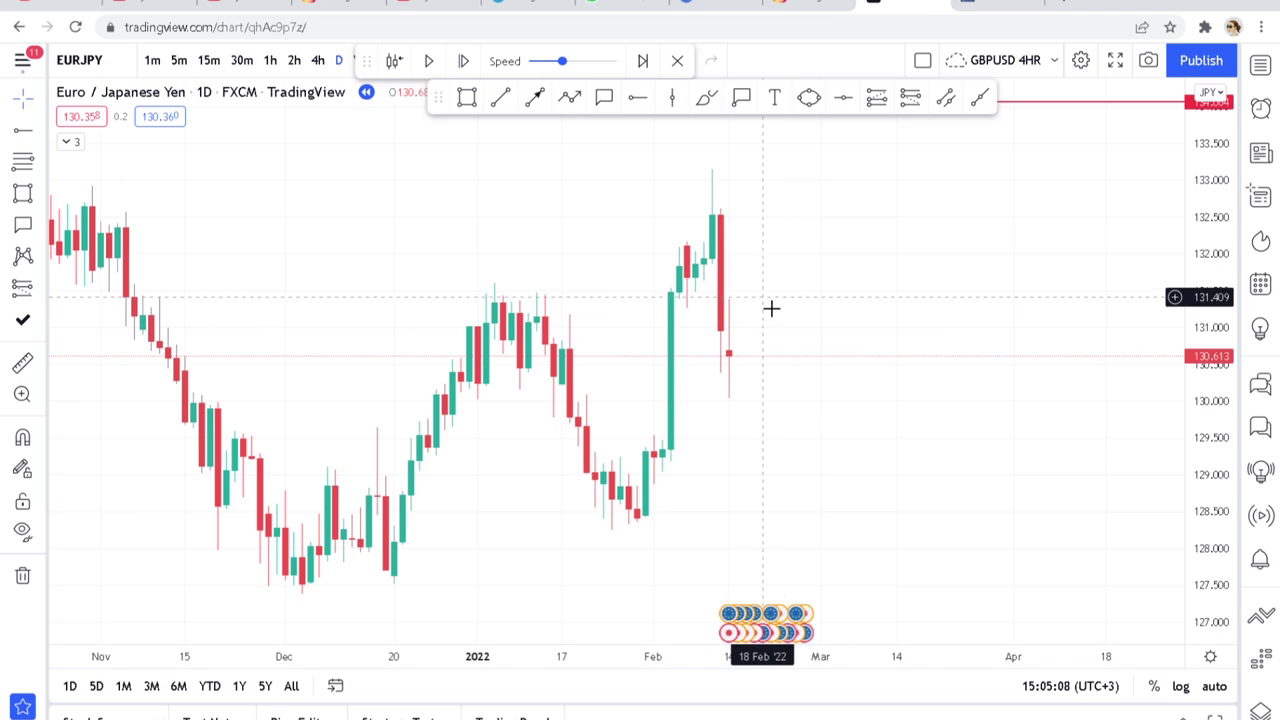
# Step: Add a horizontal ray at about 130.003, then delete it
pyautogui.click(637, 96)
pyautogui.click(714, 401)
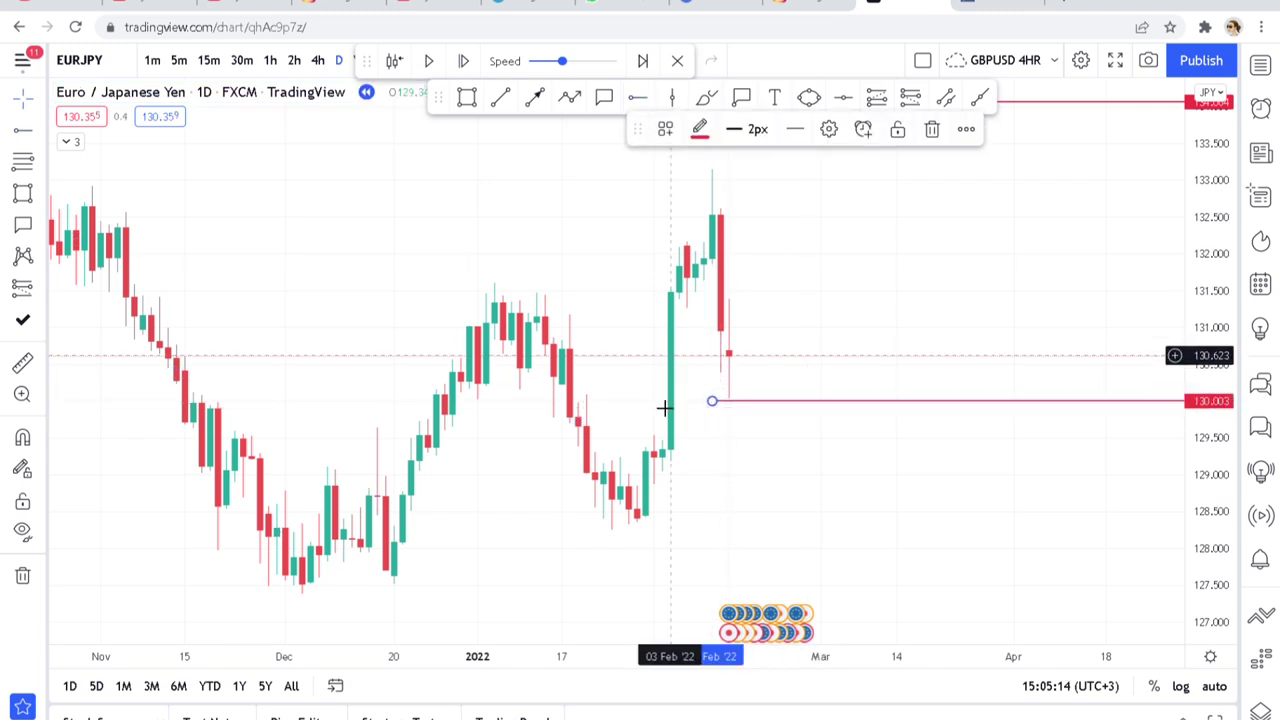
pyautogui.click(931, 130)
pyautogui.scroll(2, 834, 234)
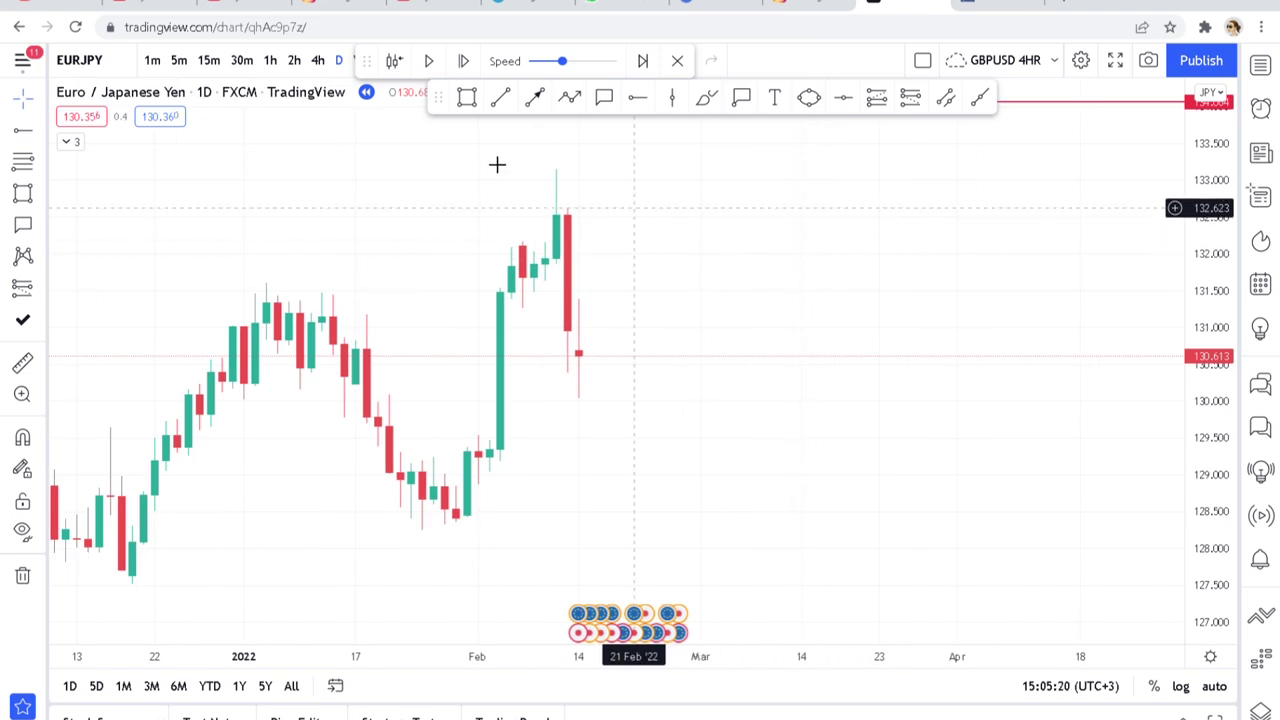
pyautogui.click(467, 100)
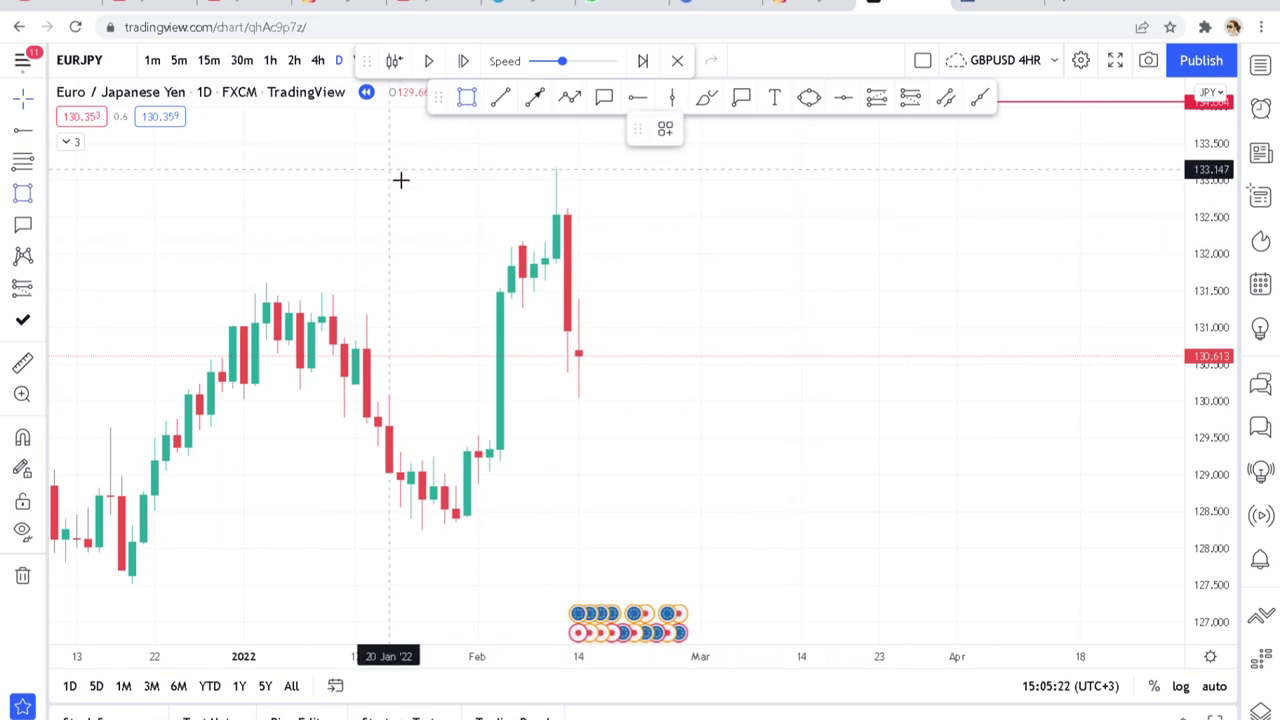
pyautogui.moveTo(389, 172); pyautogui.dragTo(533, 203)
pyautogui.moveTo(878, 232)
pyautogui.mouseDown()
pyautogui.moveTo(1018, 277)
pyautogui.moveTo(1063, 274)
pyautogui.moveTo(1050, 268)
pyautogui.mouseUp()
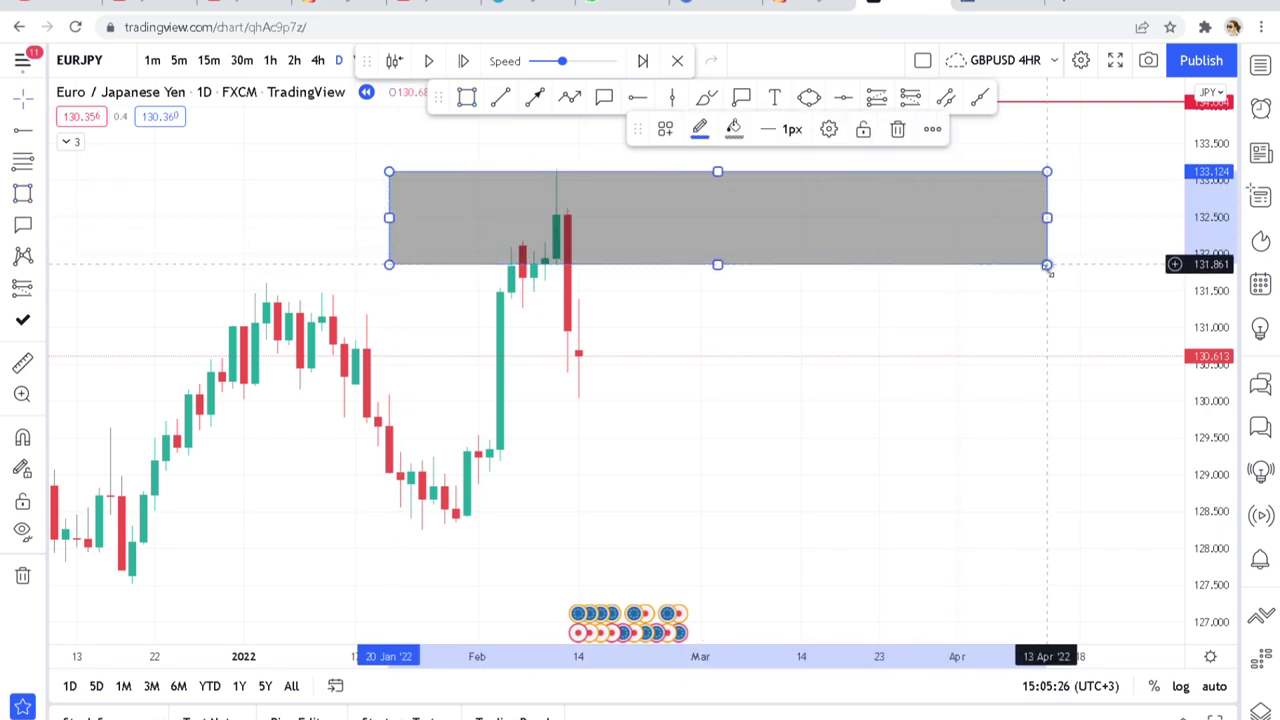
pyautogui.moveTo(964, 255); pyautogui.dragTo(1011, 371)
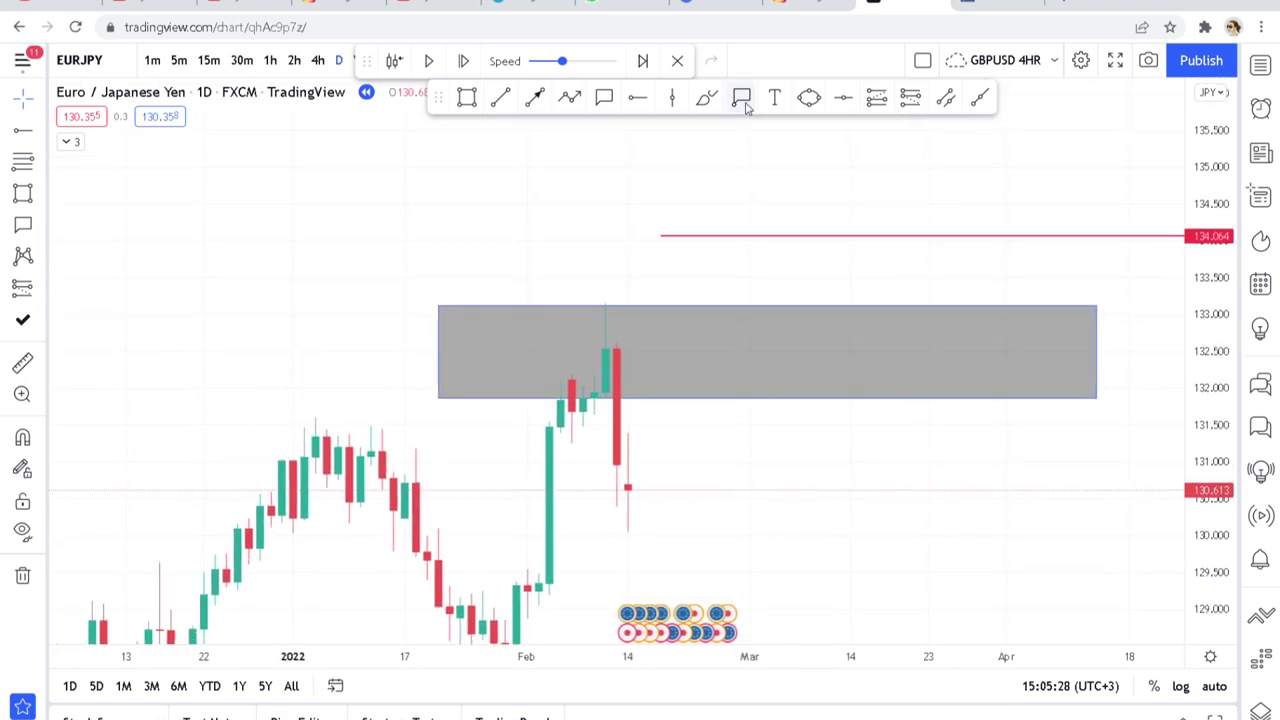
pyautogui.click(535, 97)
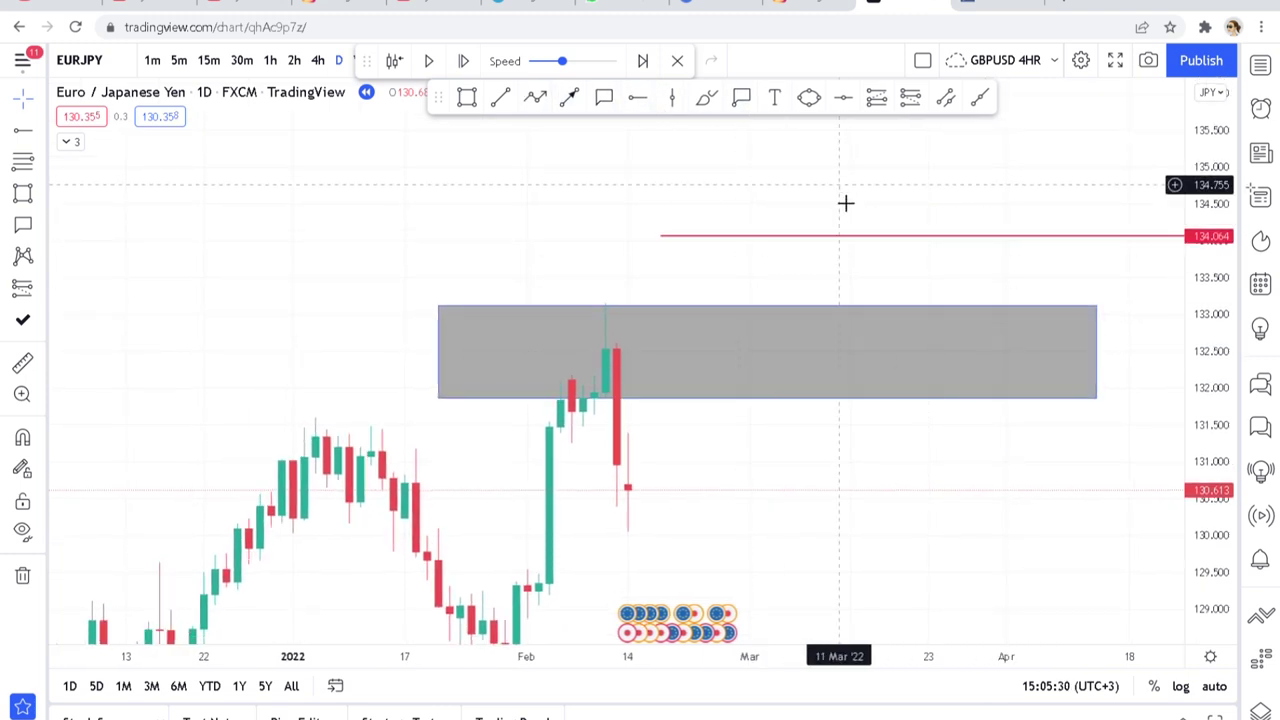
pyautogui.click(568, 98)
pyautogui.click(794, 157)
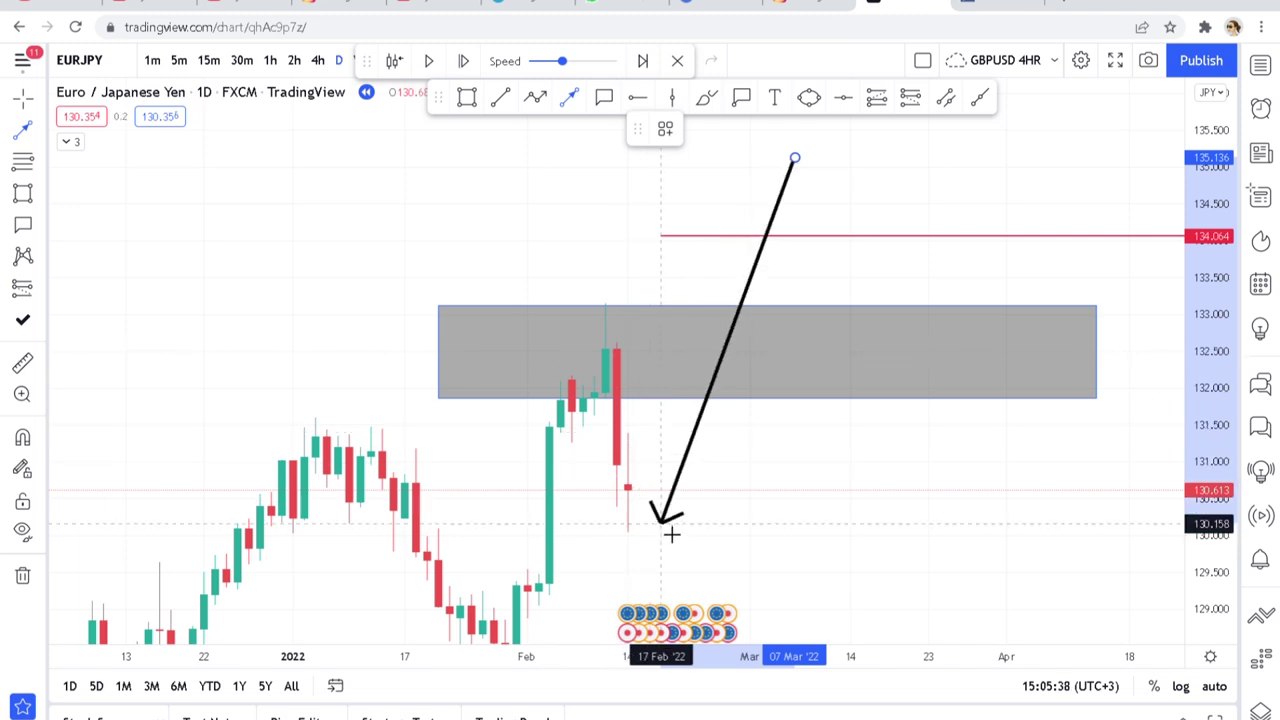
pyautogui.click(738, 444)
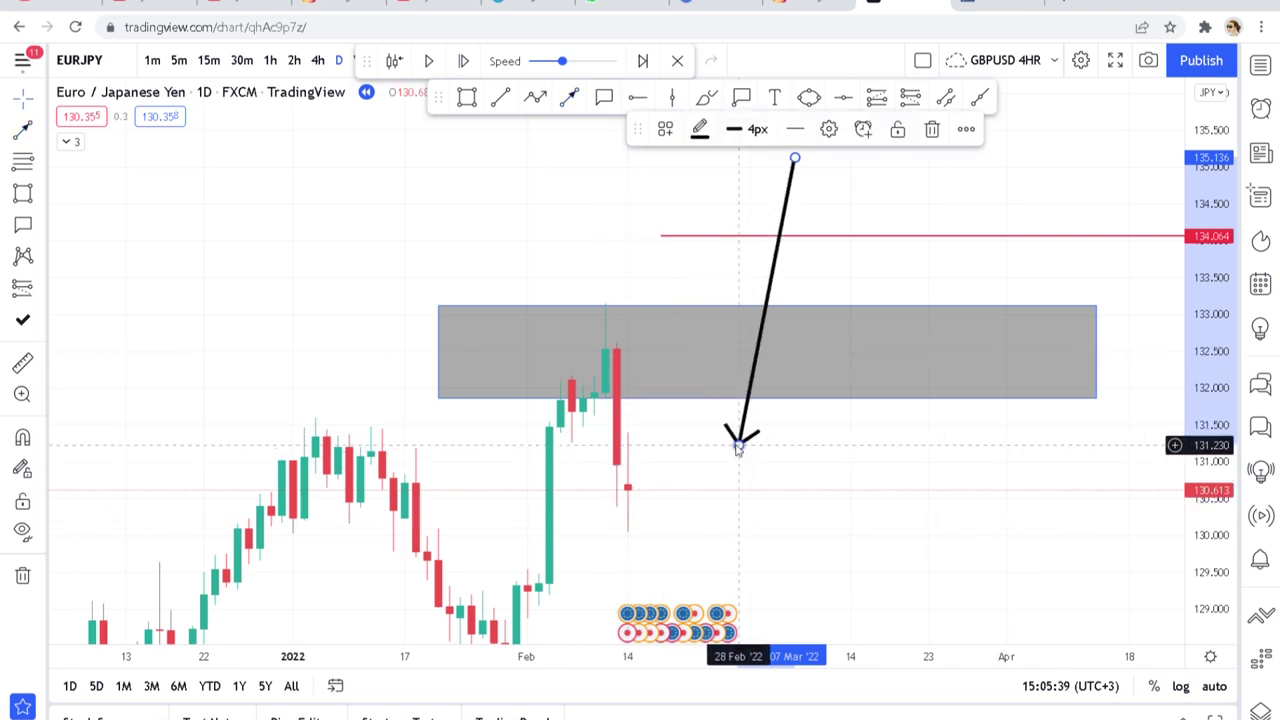
pyautogui.click(932, 129)
pyautogui.scroll(4, 906, 303)
pyautogui.moveTo(525, 282); pyautogui.dragTo(700, 200)
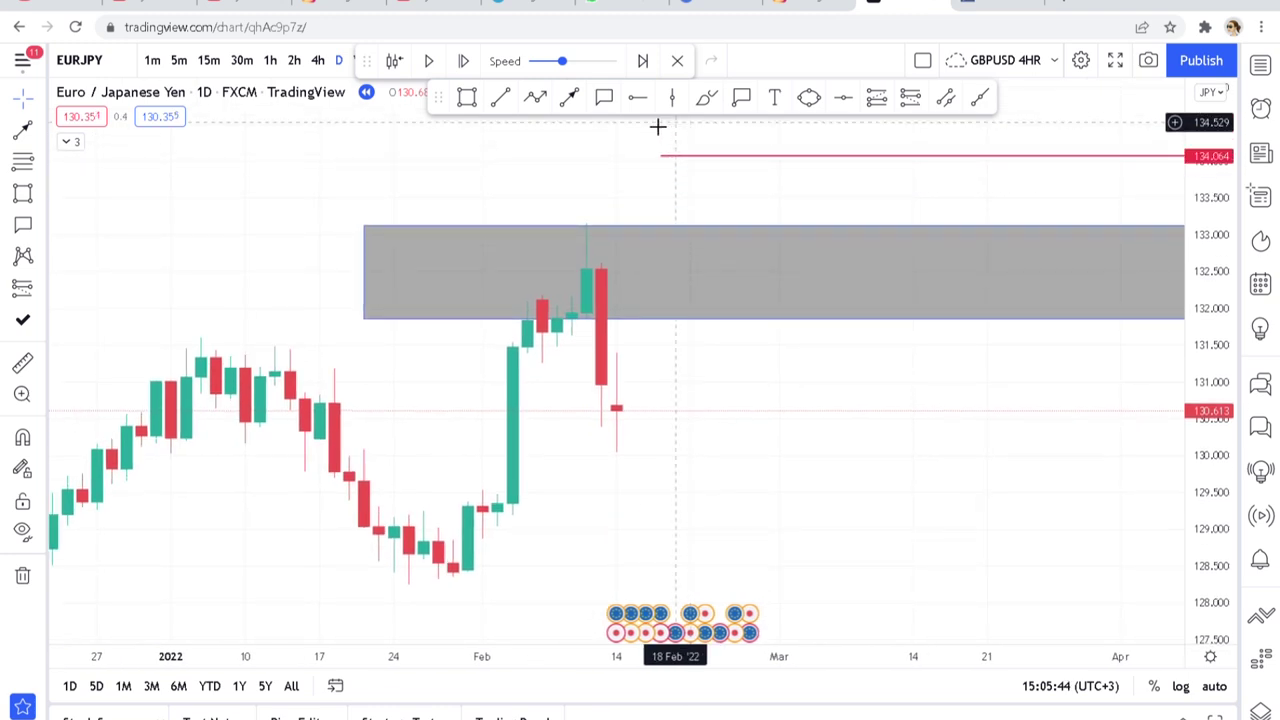
# Step: Draw a red path from the latest candle's low to the grey zone's lower edge, ending below price
pyautogui.click(535, 97)
pyautogui.click(631, 438)
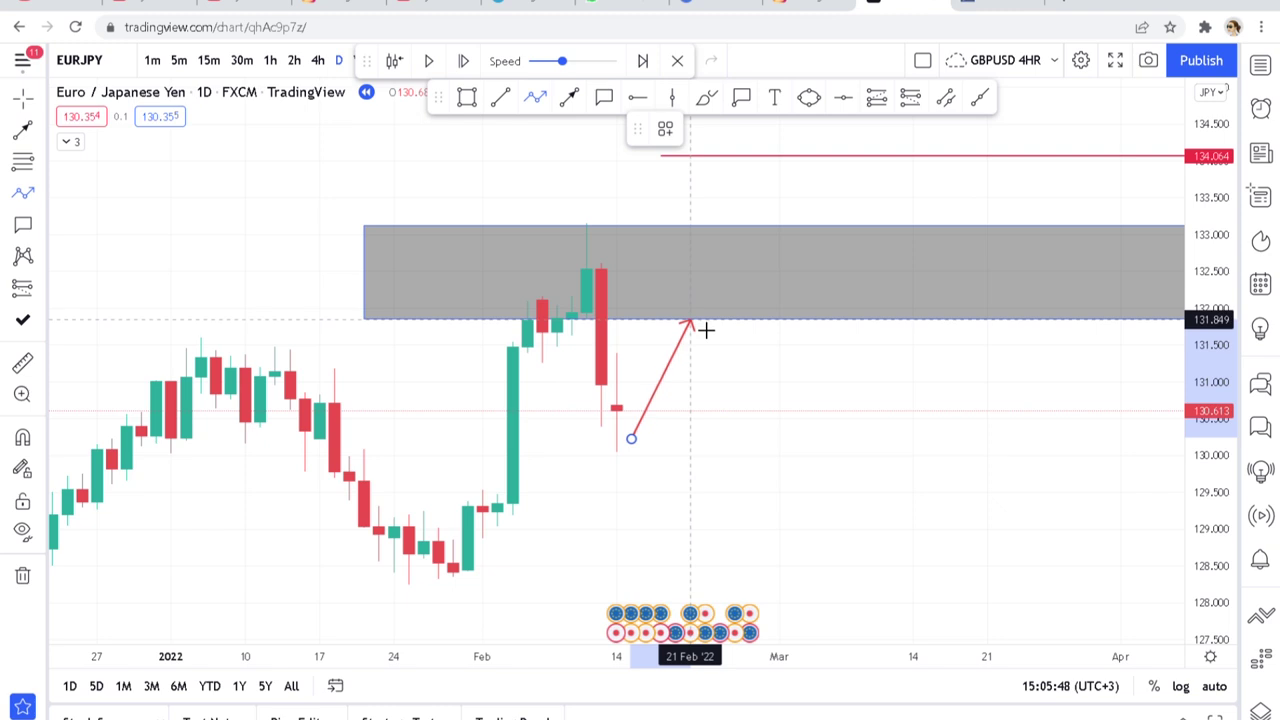
pyautogui.click(704, 331)
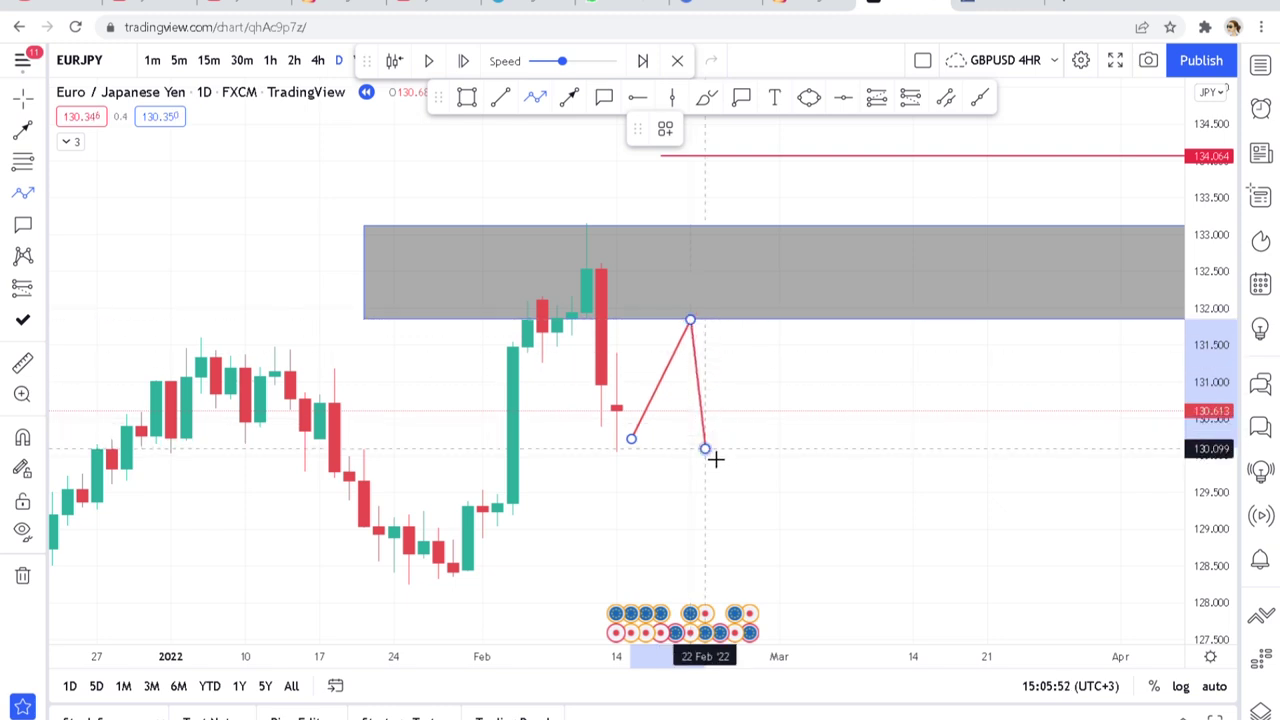
pyautogui.doubleClick(705, 450)
pyautogui.click(786, 440)
pyautogui.scroll(3, 786, 434)
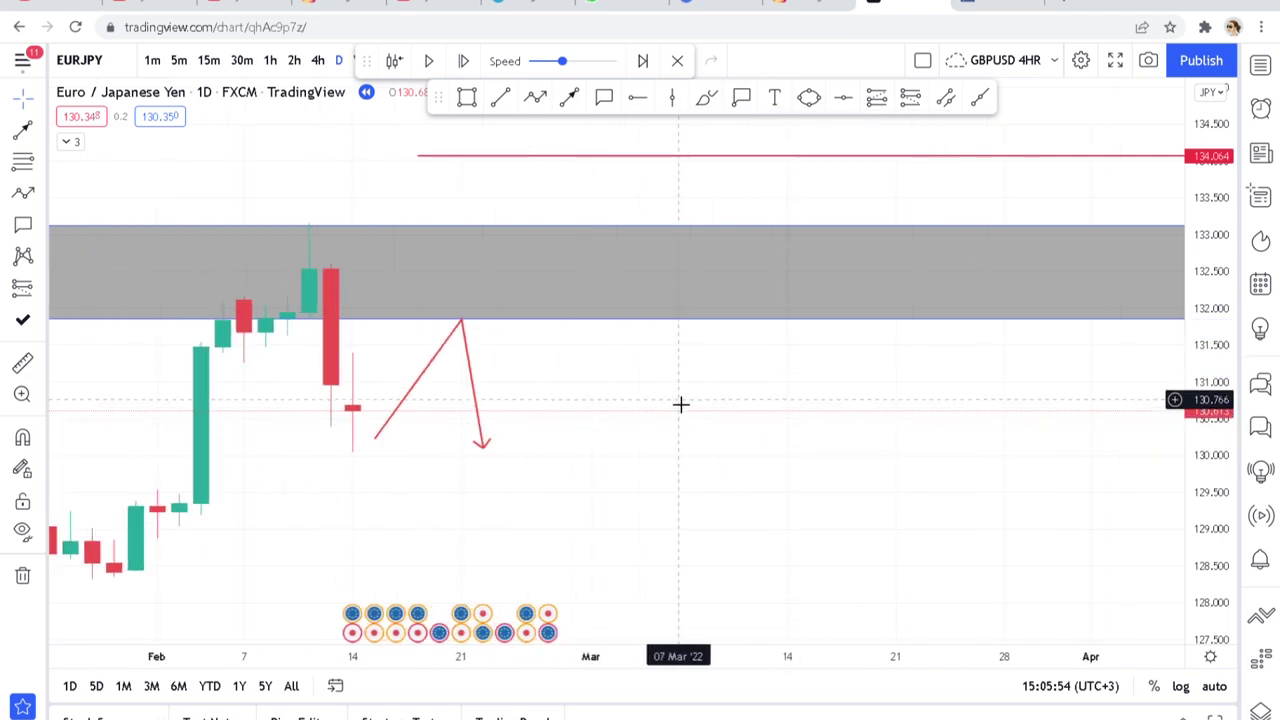
pyautogui.scroll(-3, 680, 406)
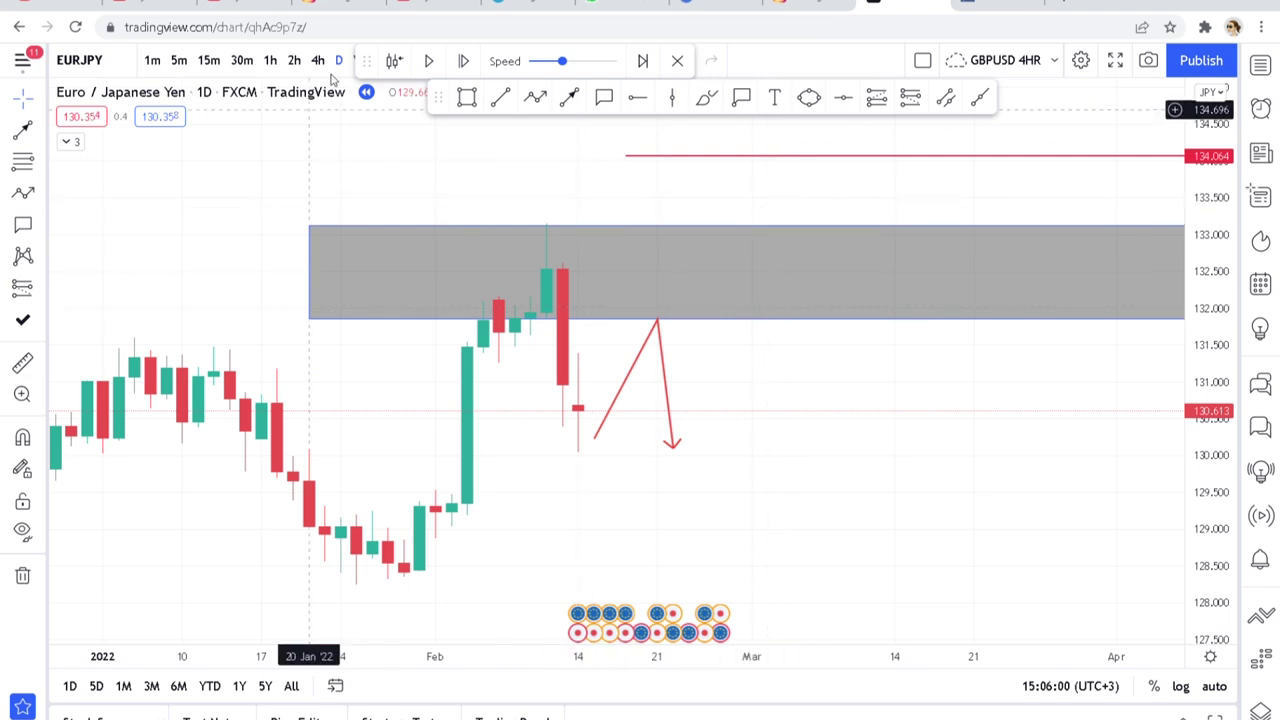
pyautogui.moveTo(370, 73); pyautogui.dragTo(434, 75)
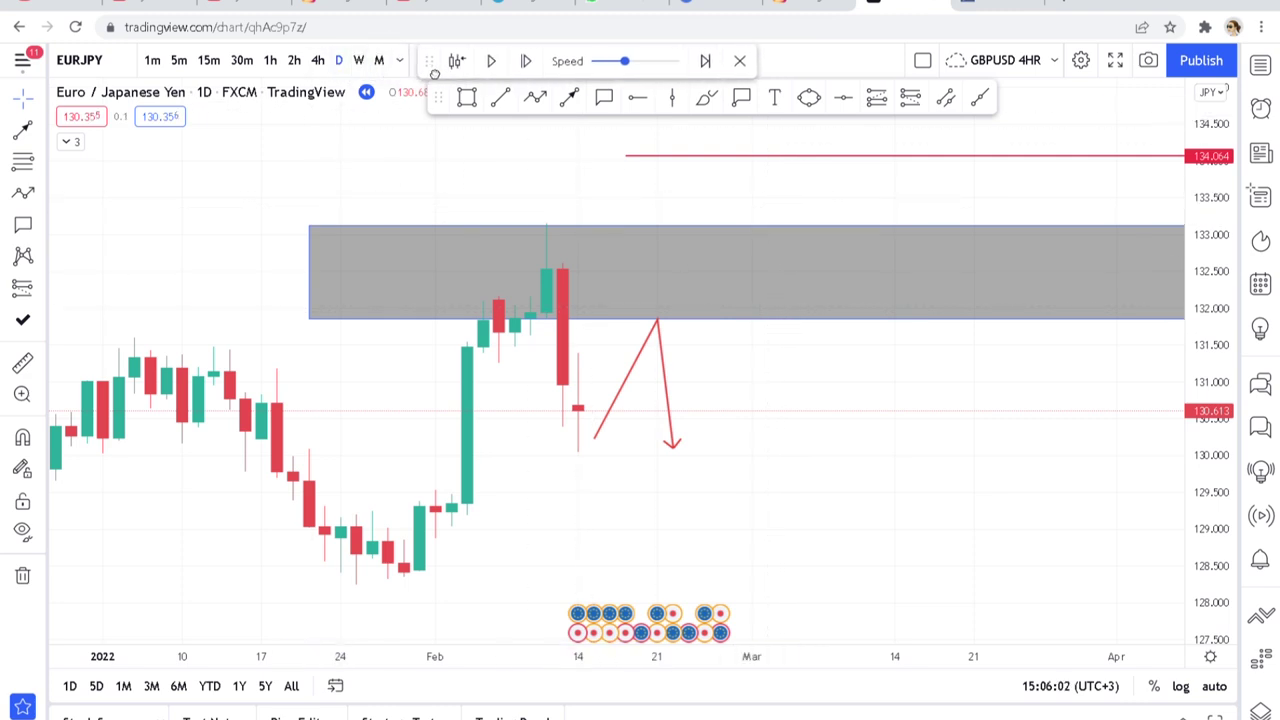
# Step: On the 4h chart, pull the path's peak back to the zone edge and shorten its final leg
pyautogui.click(320, 63)
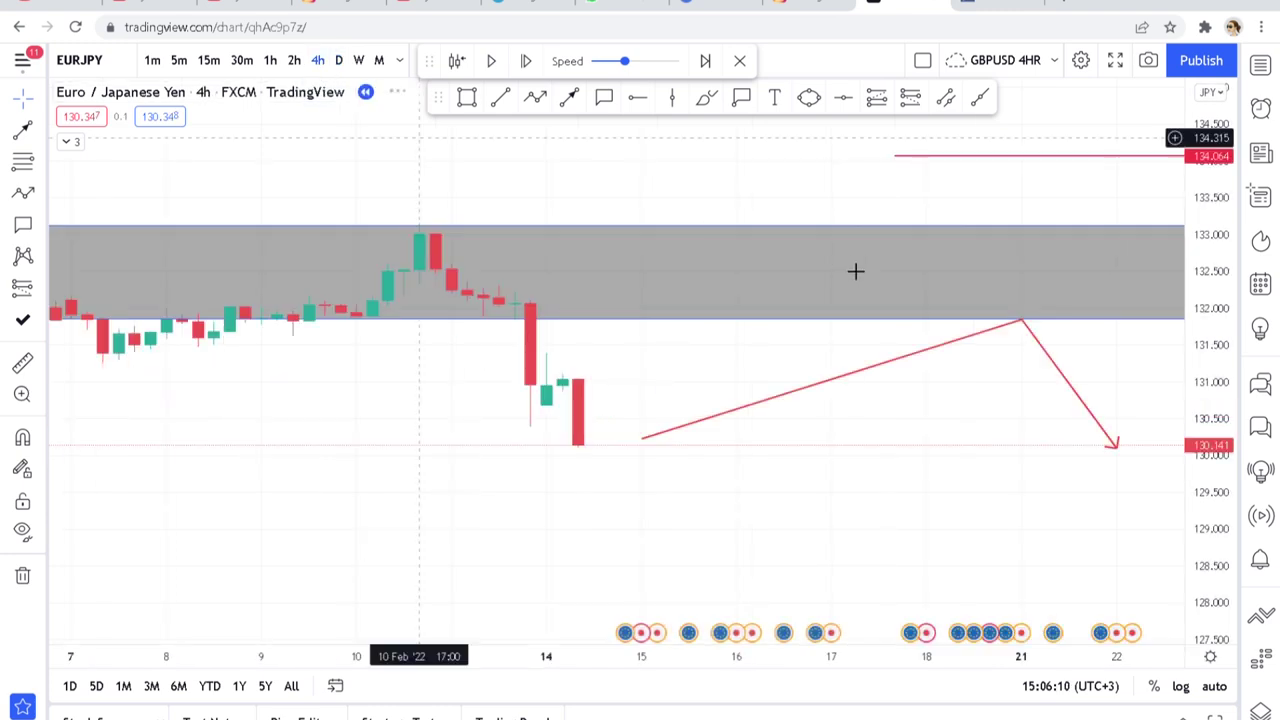
pyautogui.moveTo(1039, 377); pyautogui.dragTo(960, 400)
pyautogui.moveTo(800, 334)
pyautogui.mouseDown()
pyautogui.moveTo(565, 383)
pyautogui.moveTo(590, 330)
pyautogui.mouseUp()
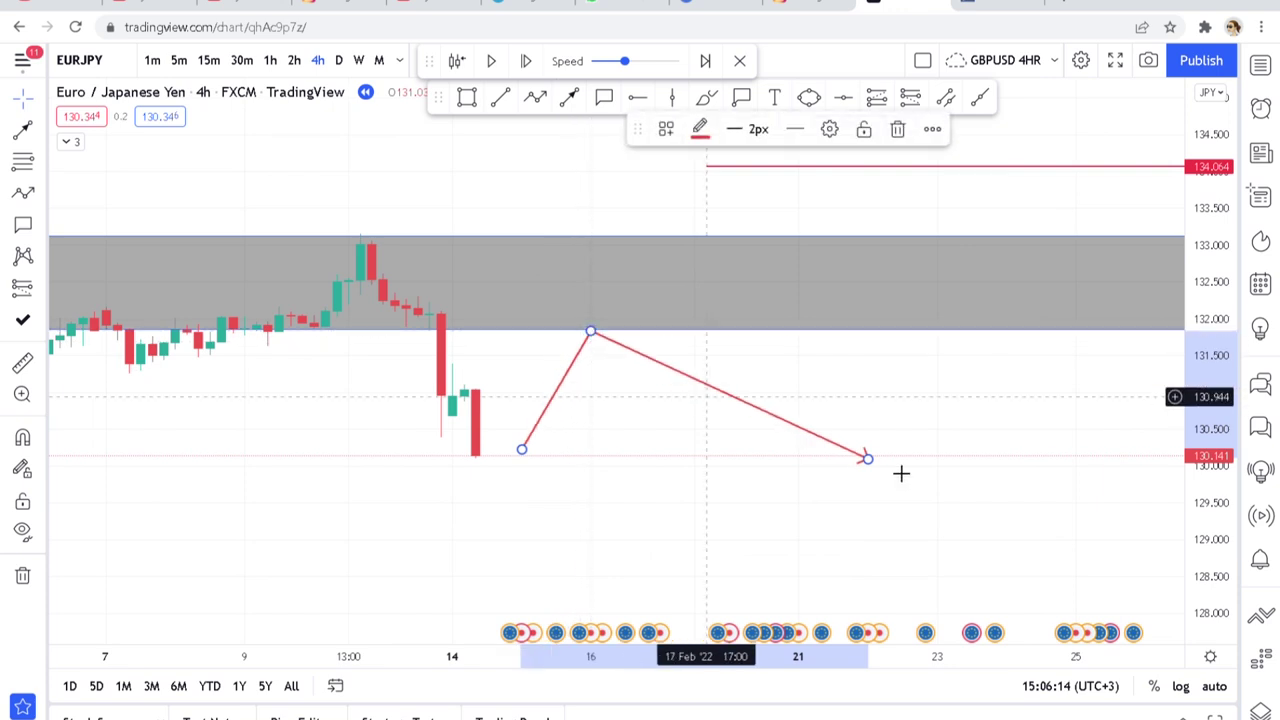
pyautogui.moveTo(867, 459); pyautogui.dragTo(624, 466)
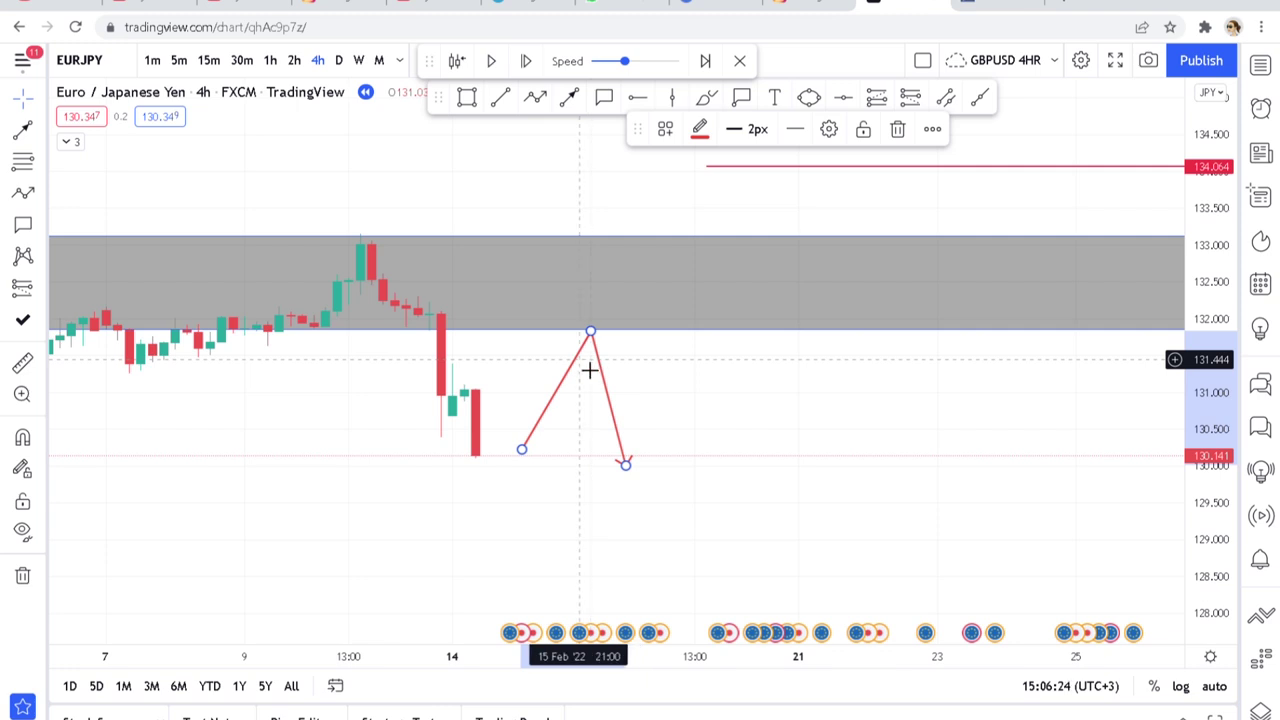
pyautogui.click(749, 423)
# Step: Add a price label at the path's peak and move it from 131.861 to 131.819
pyautogui.click(741, 96)
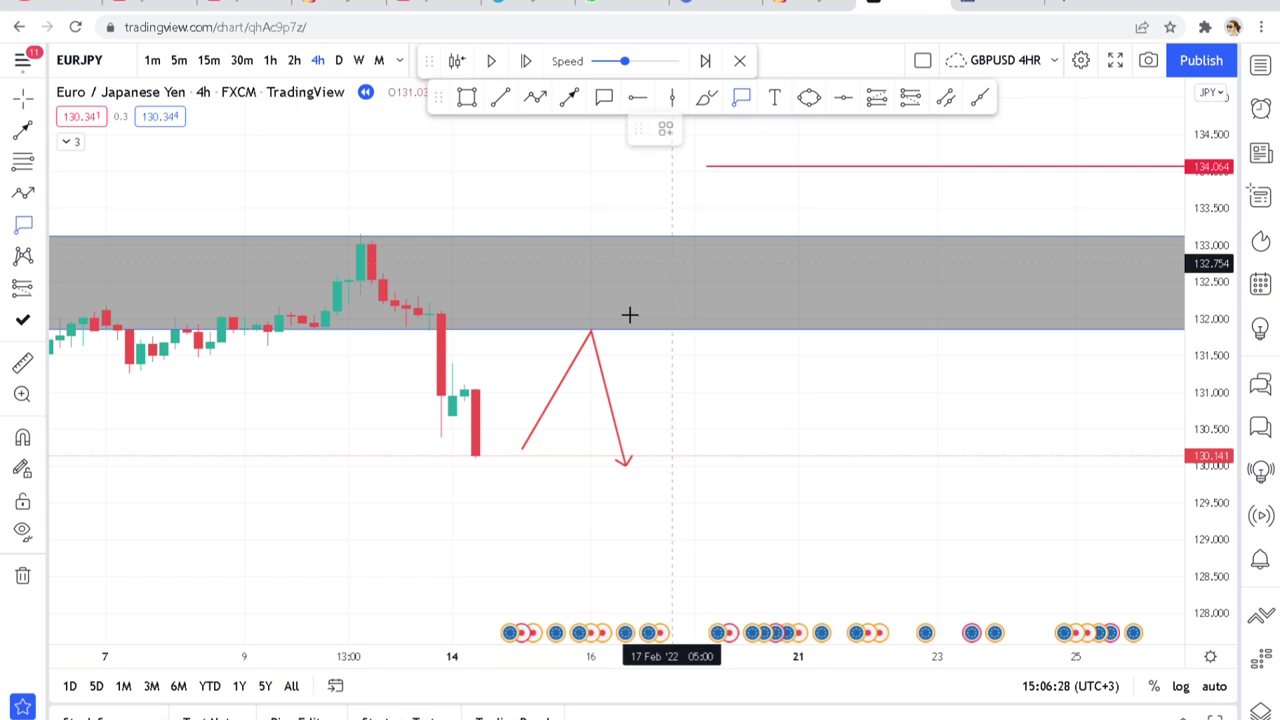
pyautogui.click(592, 331)
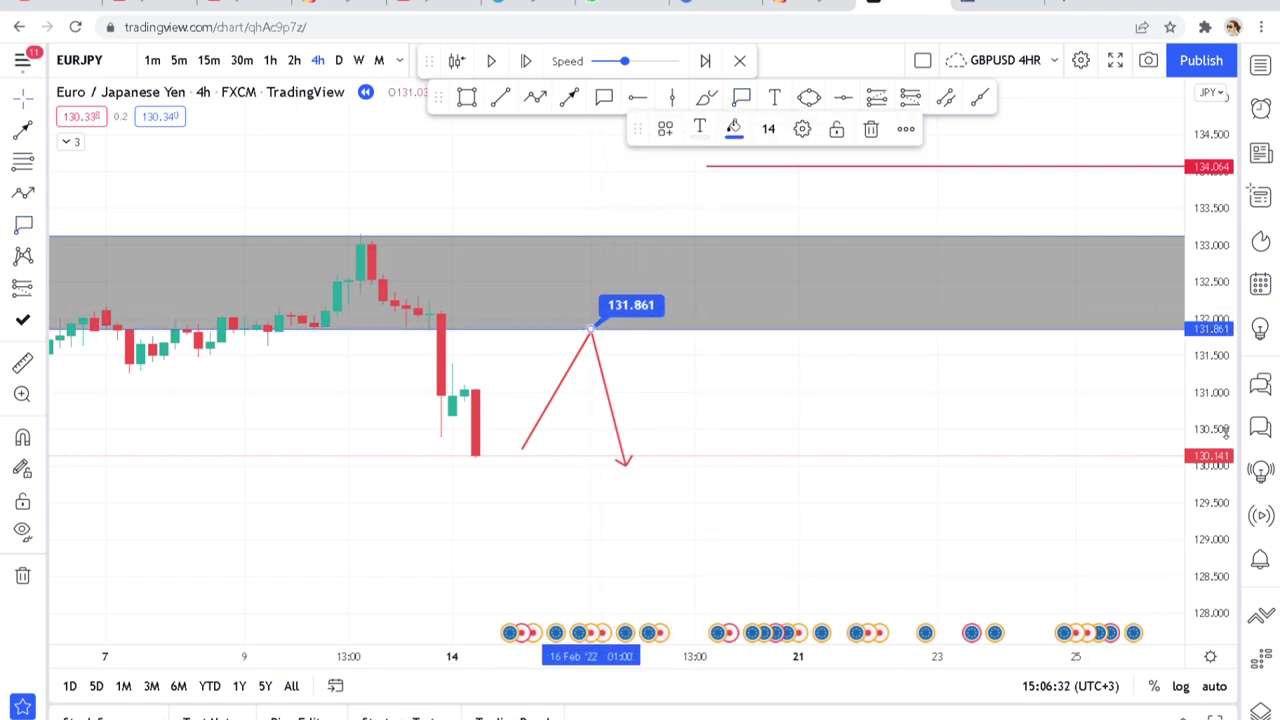
pyautogui.scroll(-2, 1226, 430)
pyautogui.click(700, 348)
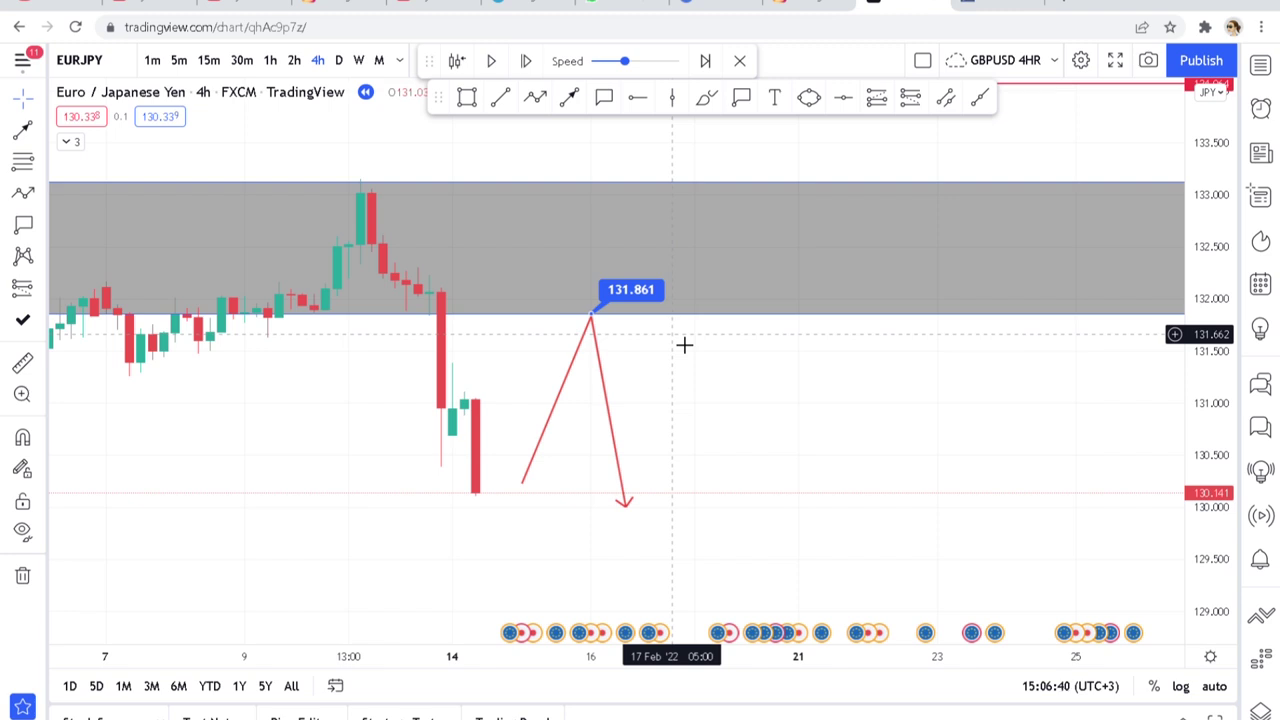
pyautogui.click(649, 312)
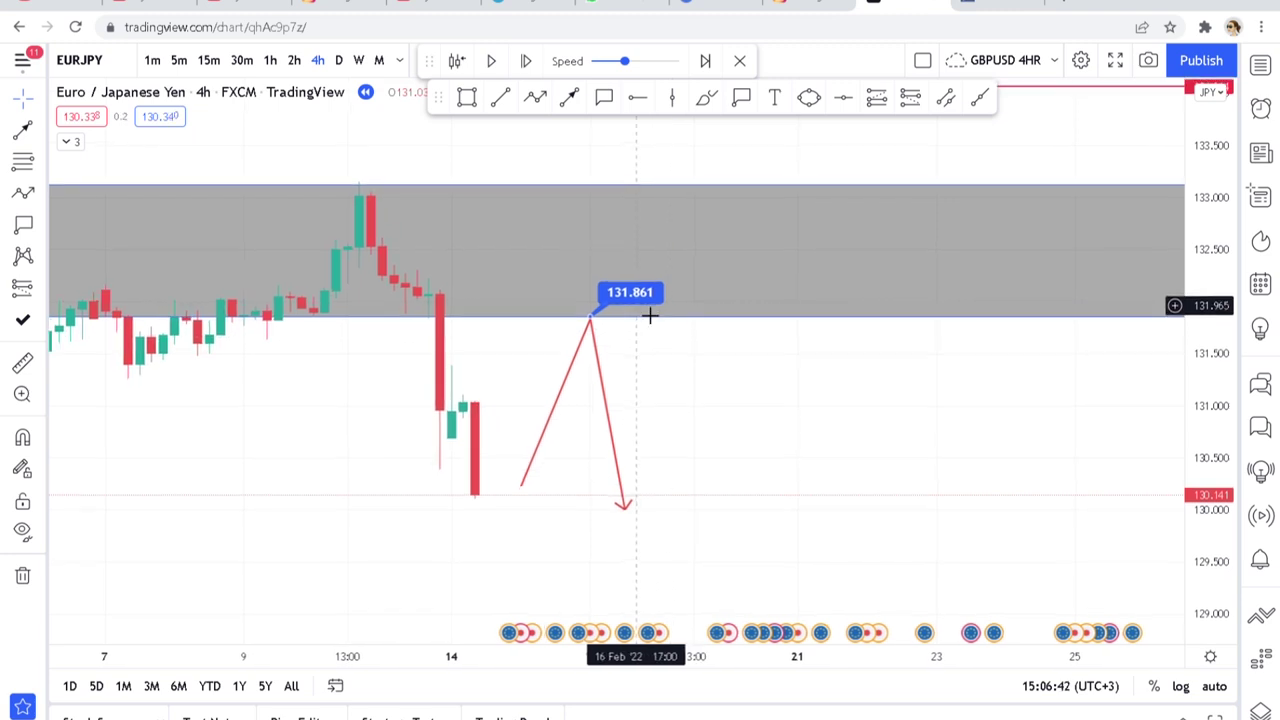
pyautogui.moveTo(649, 311); pyautogui.dragTo(655, 326)
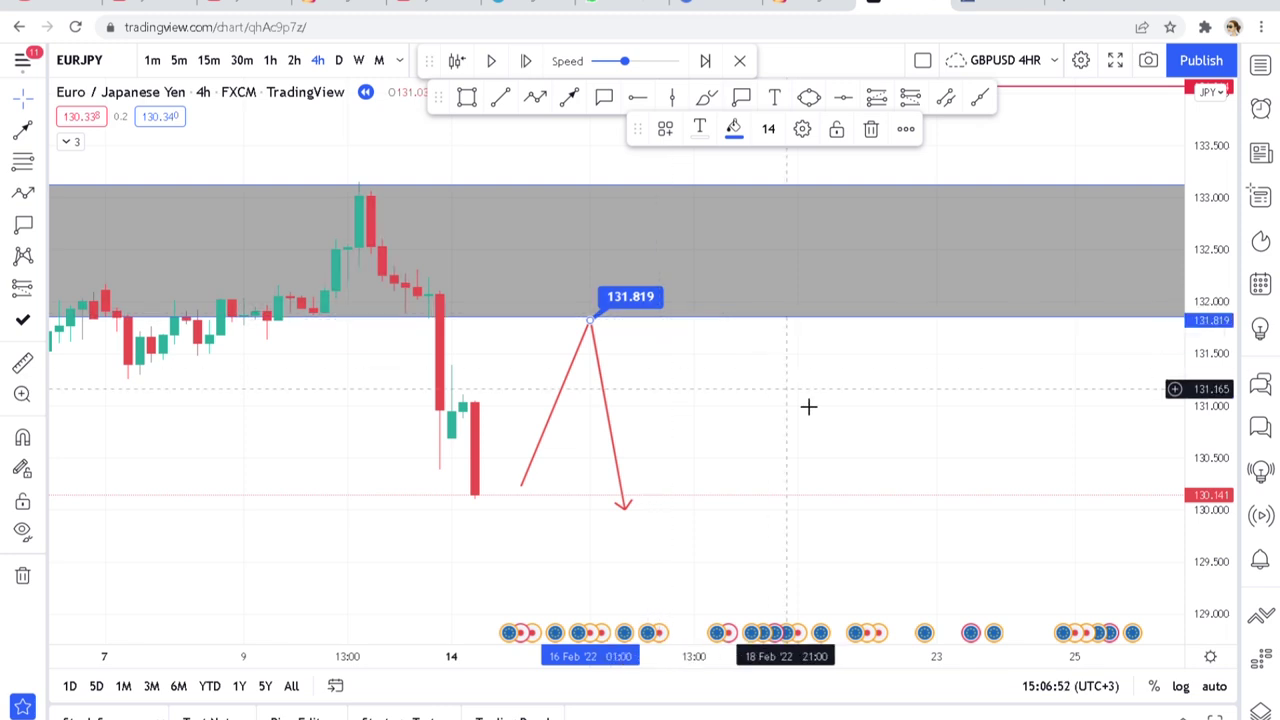
pyautogui.moveTo(808, 406); pyautogui.dragTo(814, 374)
# Step: Draw a thin grey target zone at 130.128–130.406 and snap the arrow tip to its top edge
pyautogui.click(466, 97)
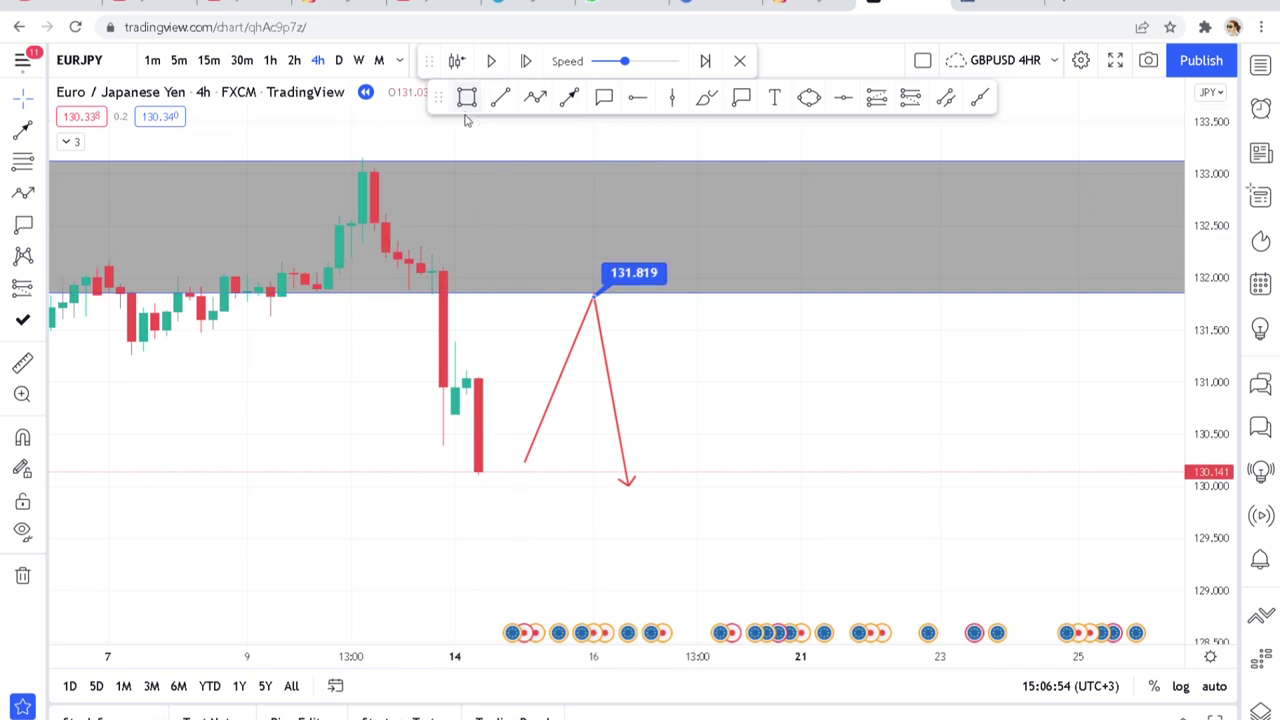
pyautogui.moveTo(271, 449)
pyautogui.mouseDown()
pyautogui.moveTo(1003, 503)
pyautogui.moveTo(1004, 481)
pyautogui.mouseUp()
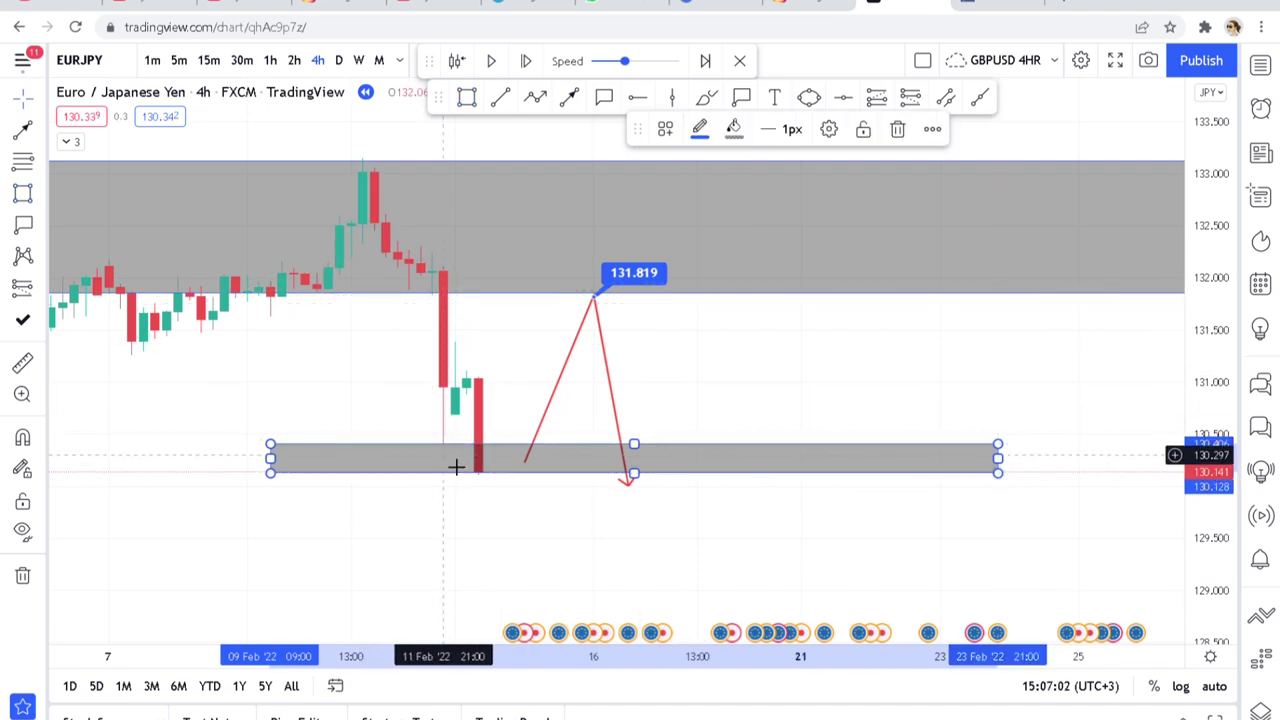
pyautogui.scroll(-4, 444, 488)
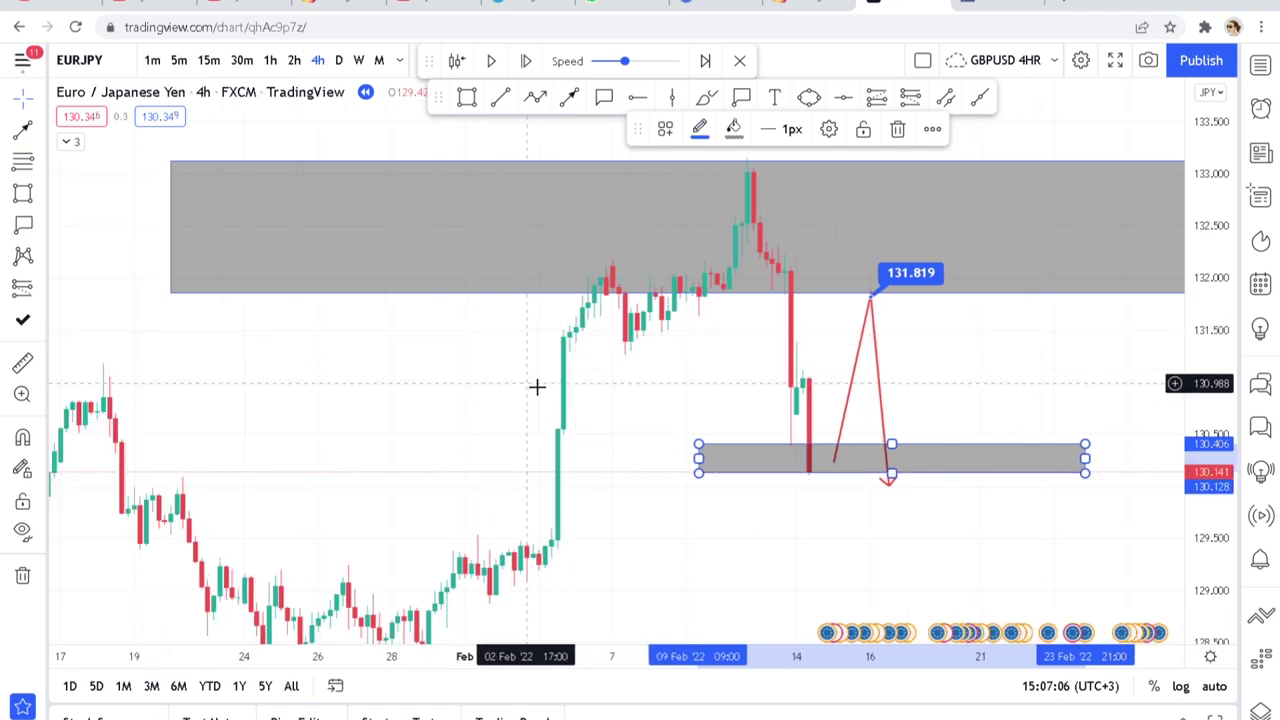
pyautogui.scroll(2, 610, 433)
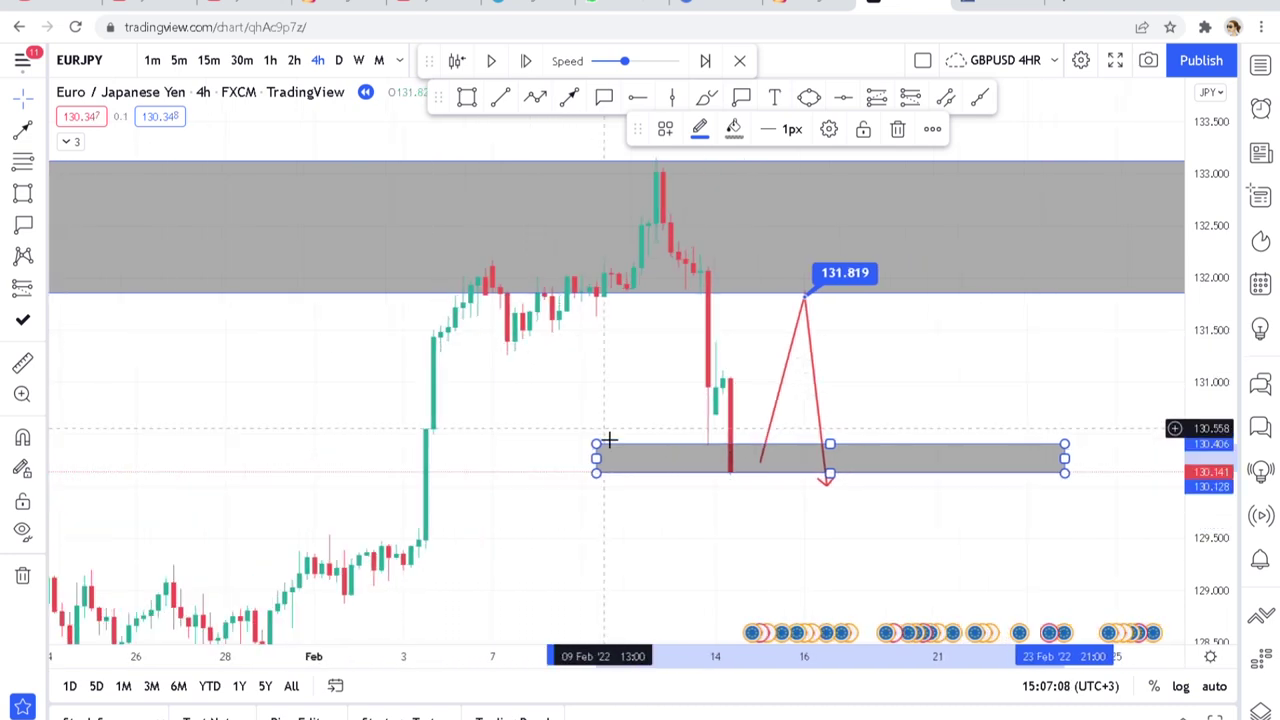
pyautogui.hscroll(5, 610, 433)
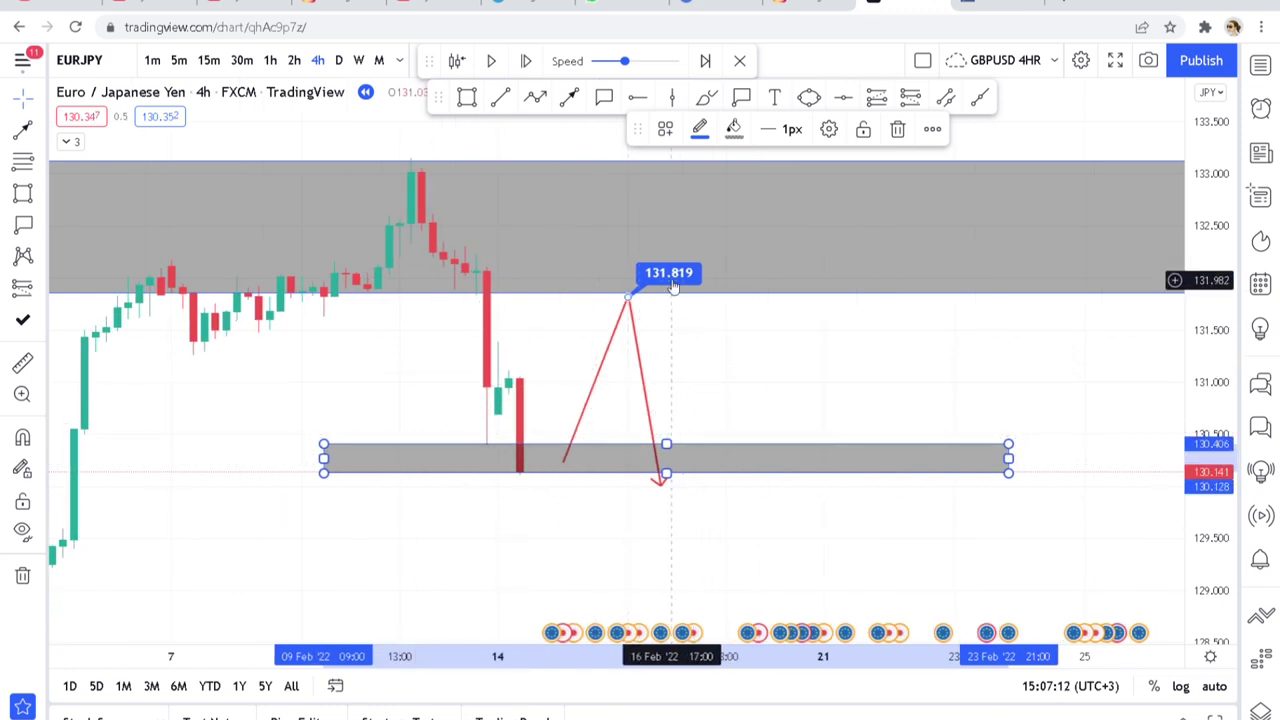
pyautogui.moveTo(660, 487); pyautogui.dragTo(660, 445)
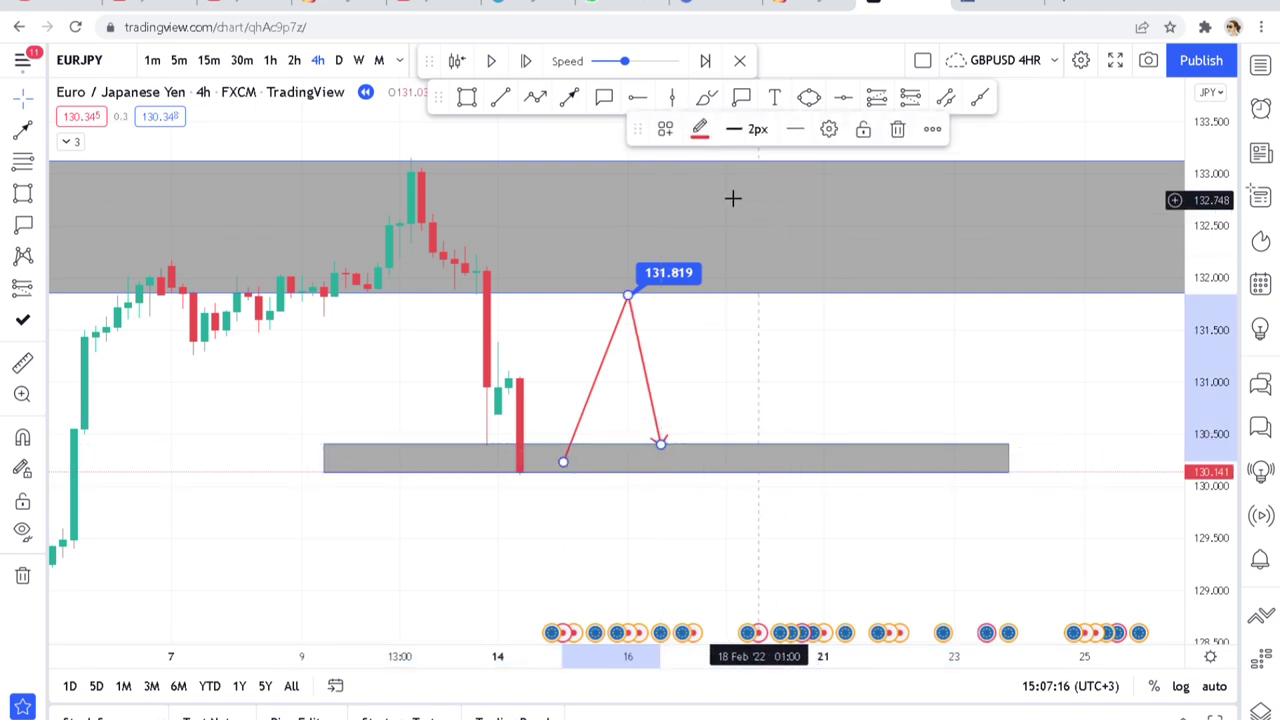
pyautogui.click(670, 446)
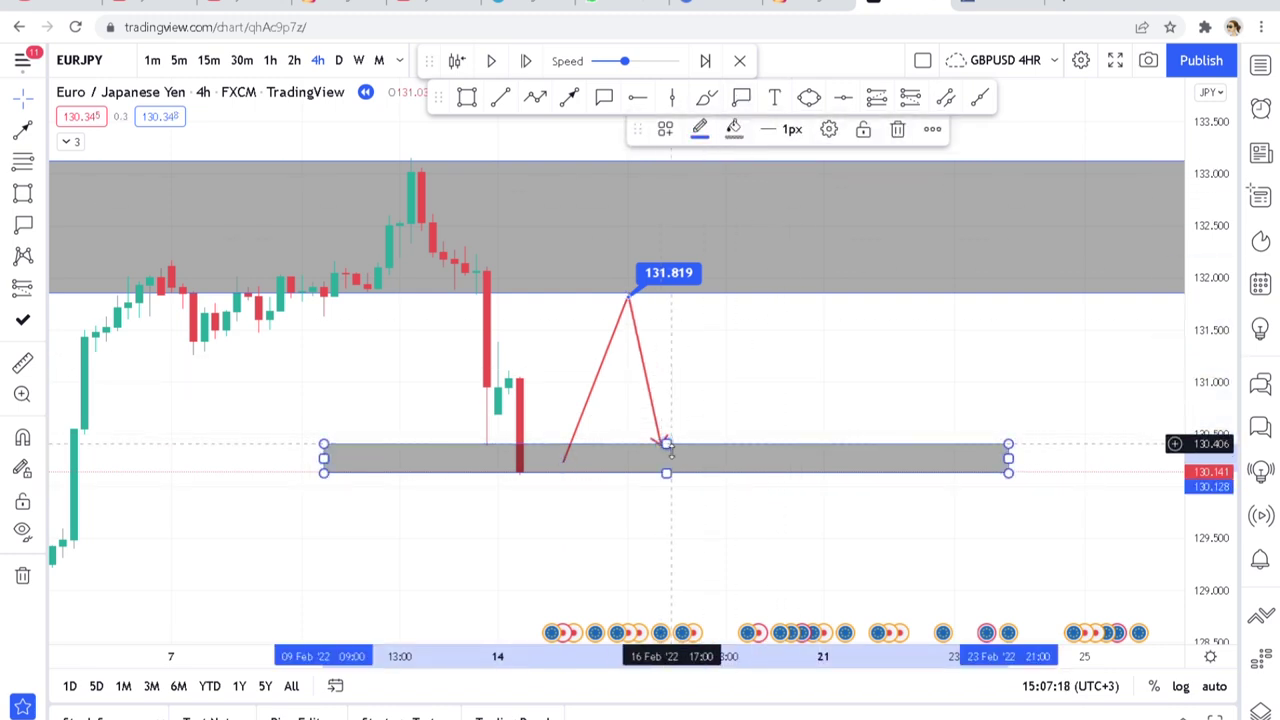
pyautogui.click(741, 97)
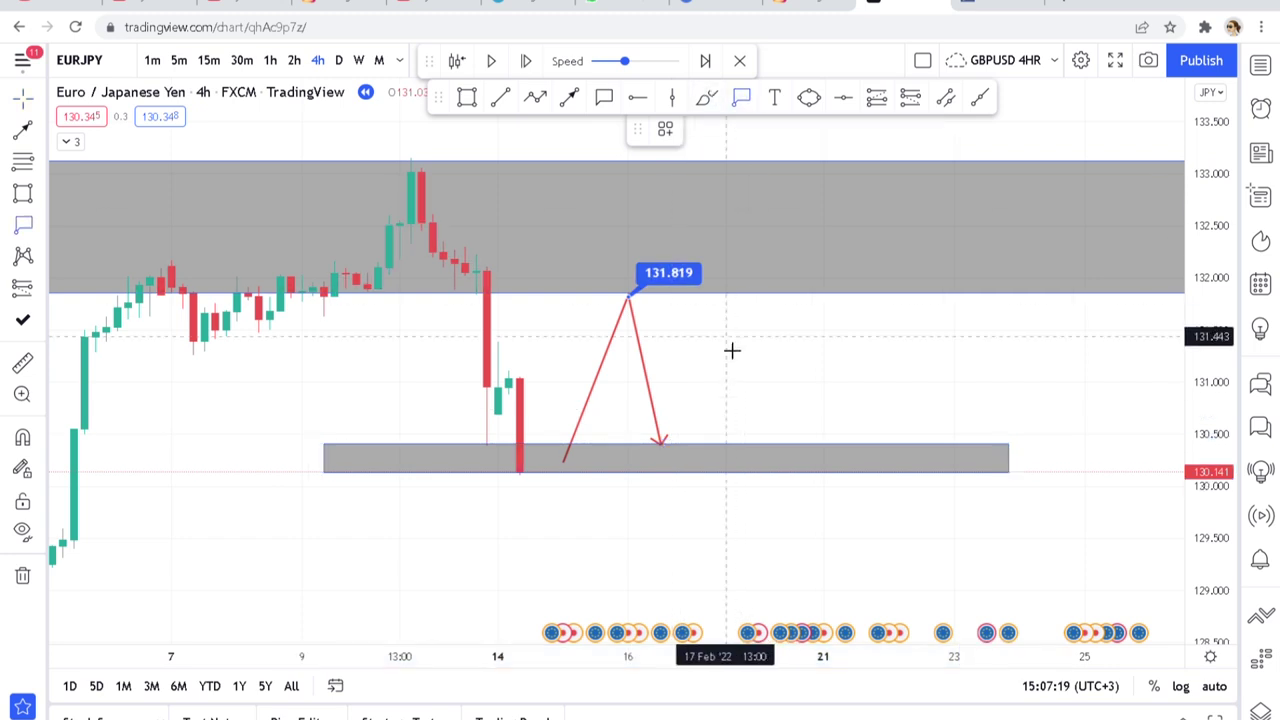
# Step: Label the arrow tip's price and add a 'sell here' callout at the path's peak
pyautogui.click(687, 453)
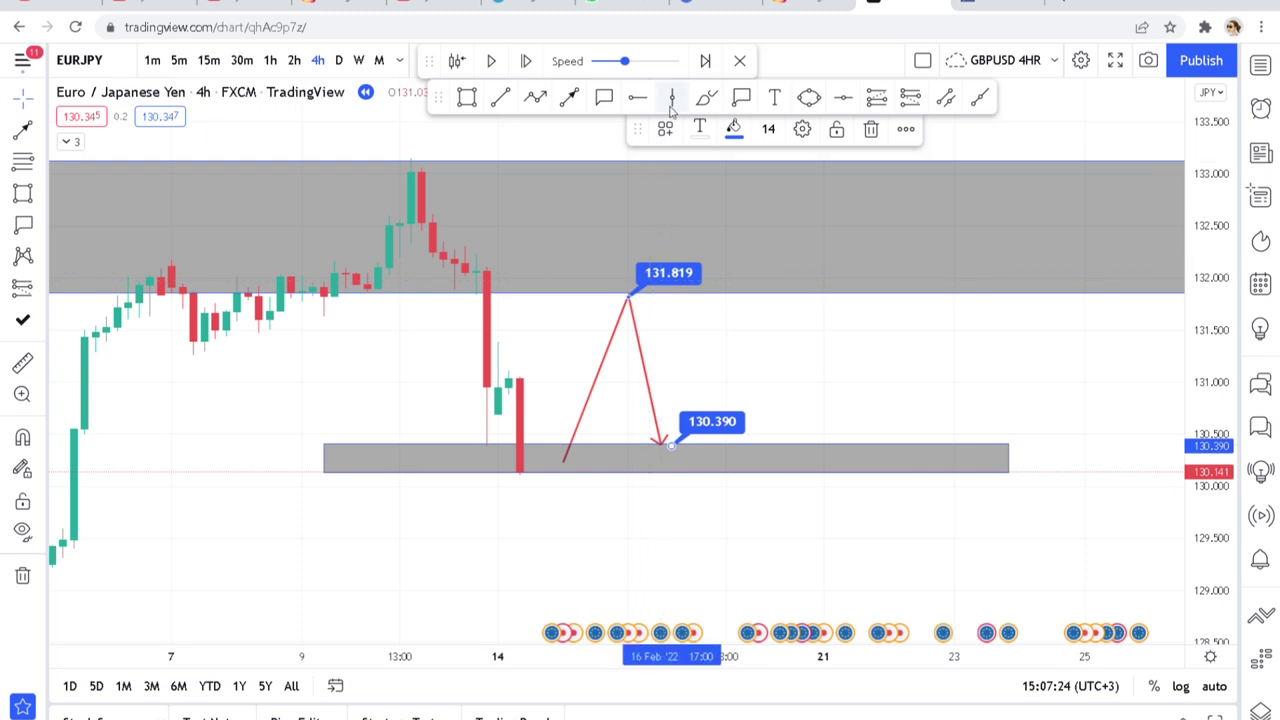
pyautogui.click(604, 97)
pyautogui.click(630, 303)
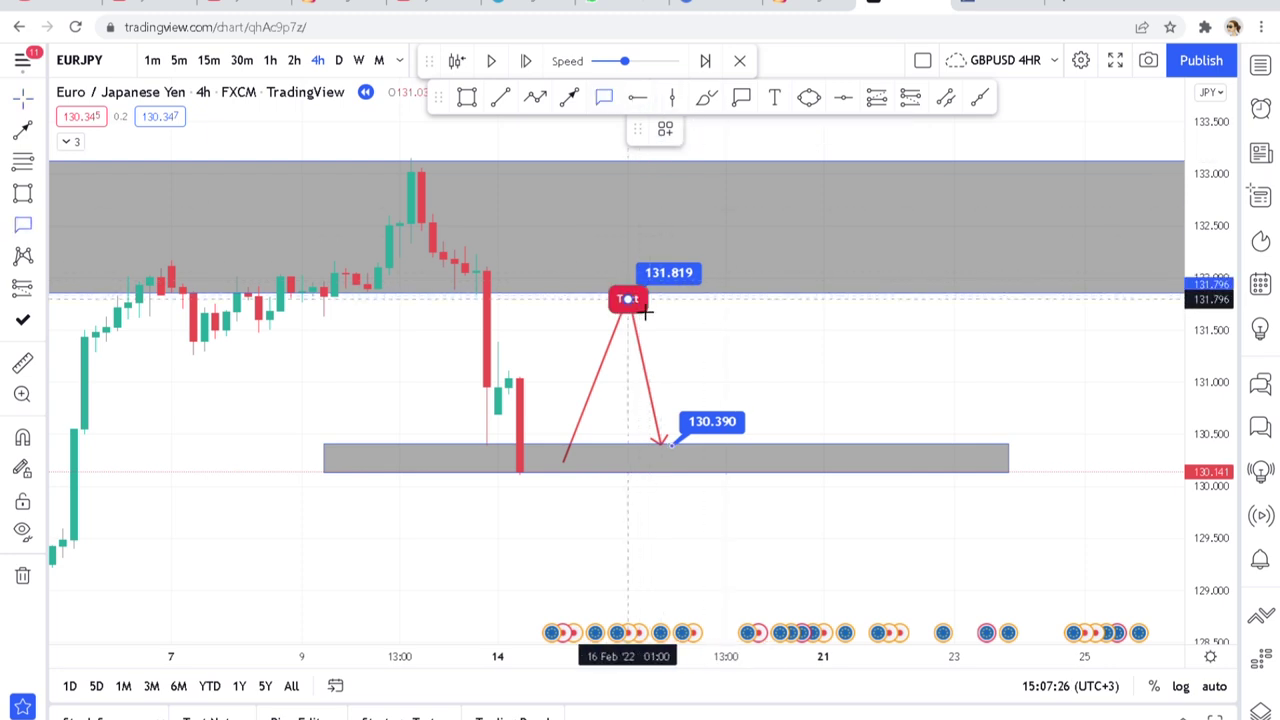
pyautogui.click(660, 322)
pyautogui.write('sell here')
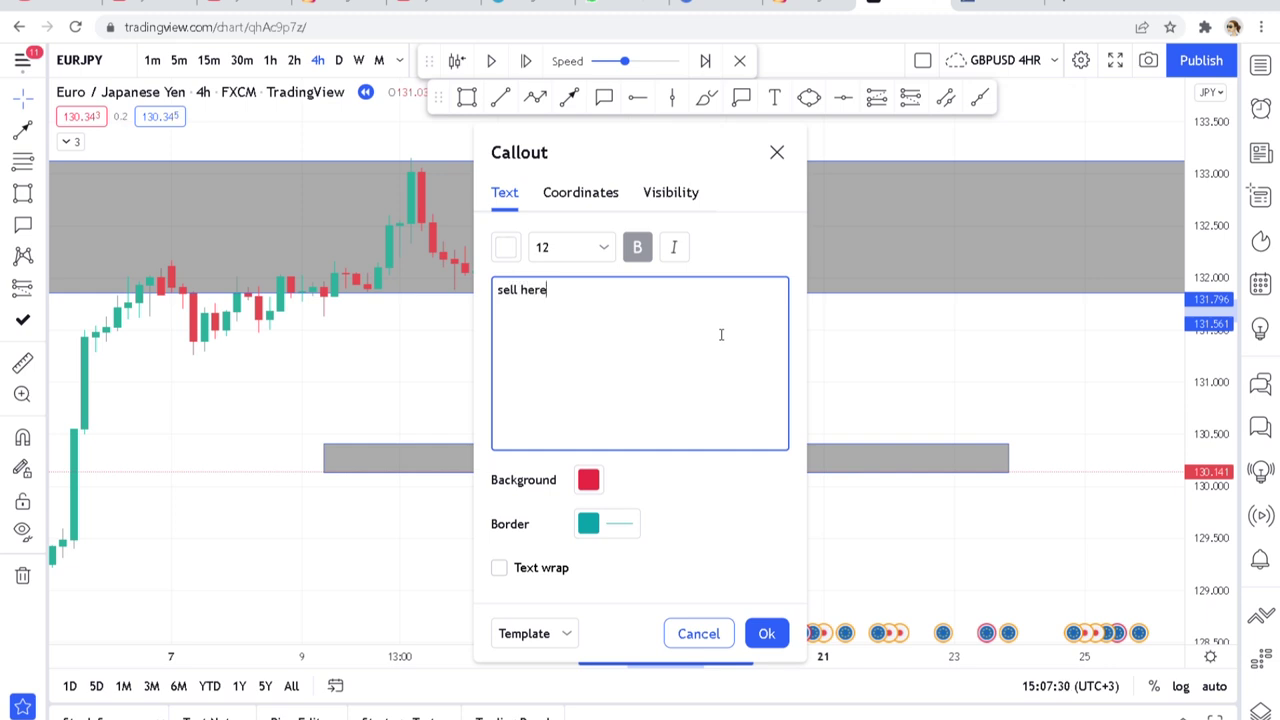
pyautogui.click(766, 633)
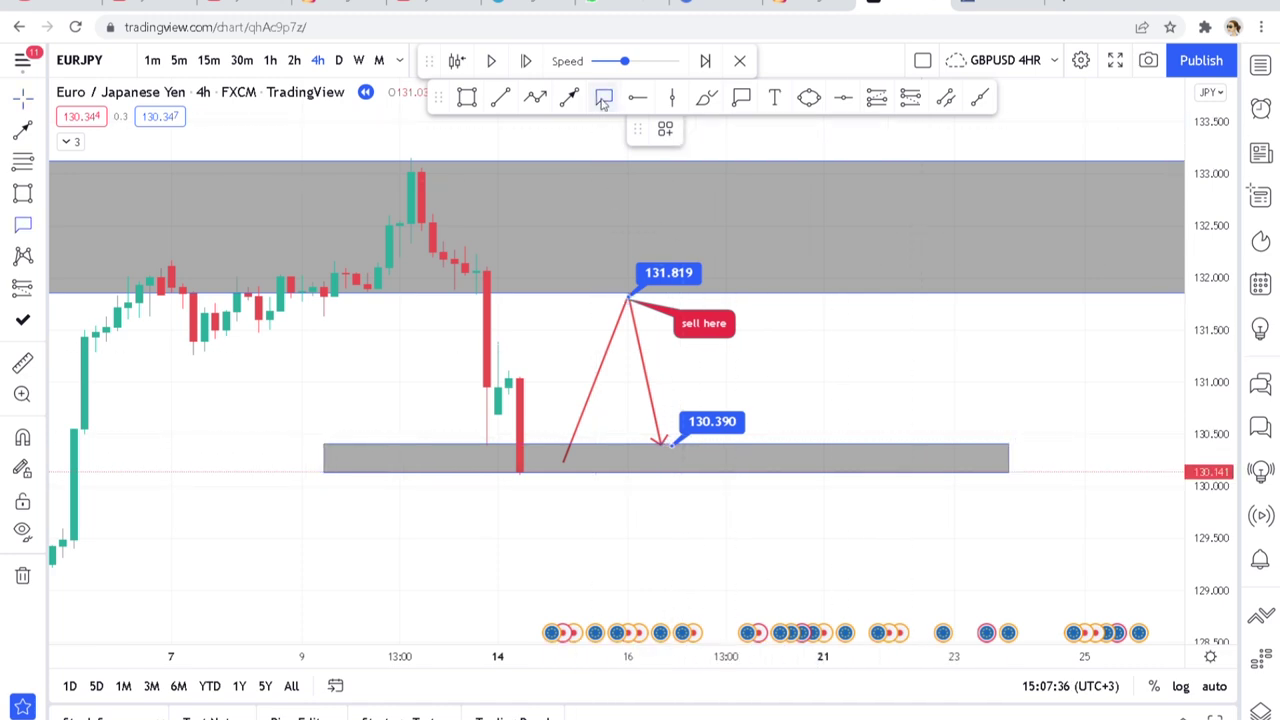
# Step: Add a 'tp' callout anchored at the 130.390 label
pyautogui.click(692, 461)
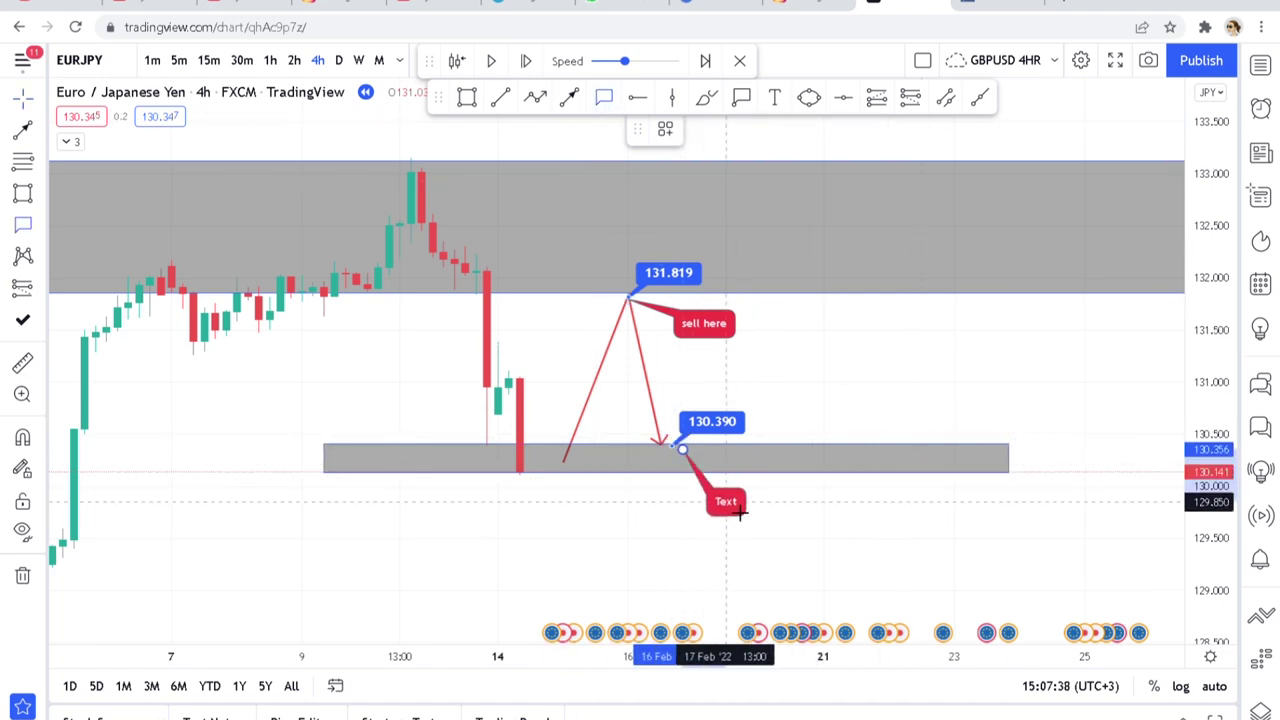
pyautogui.click(731, 508)
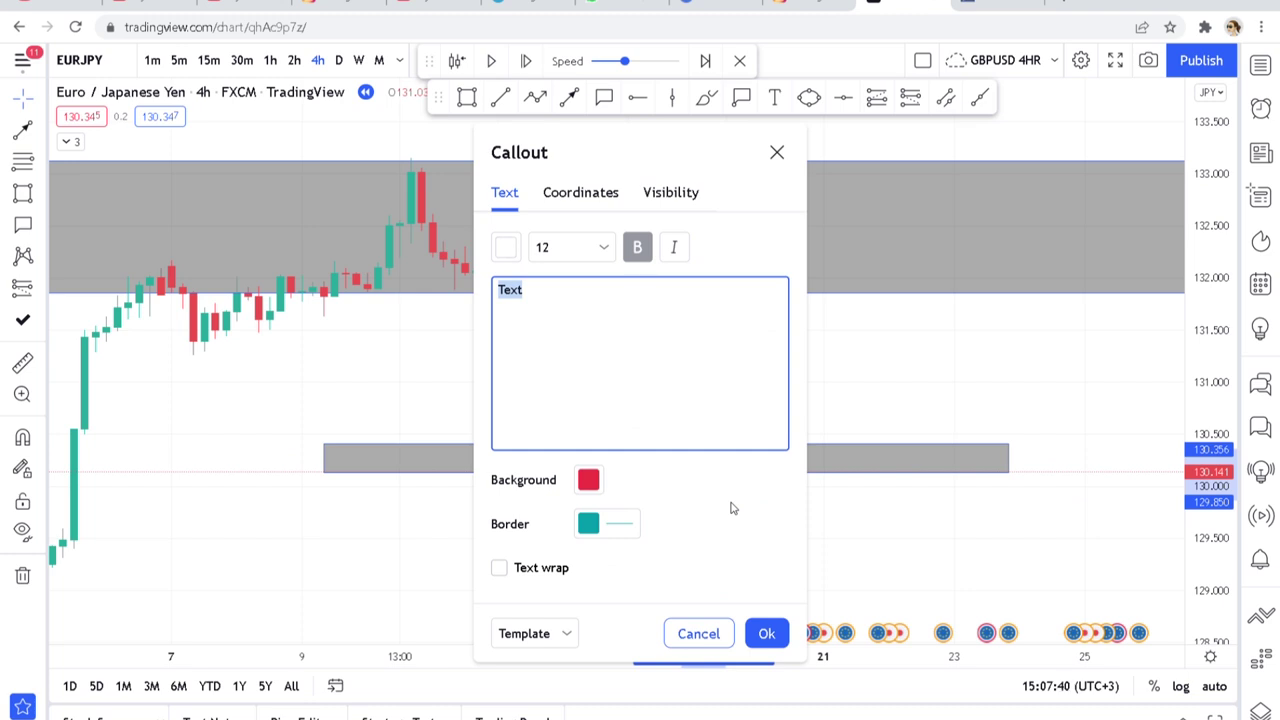
pyautogui.write('tp')
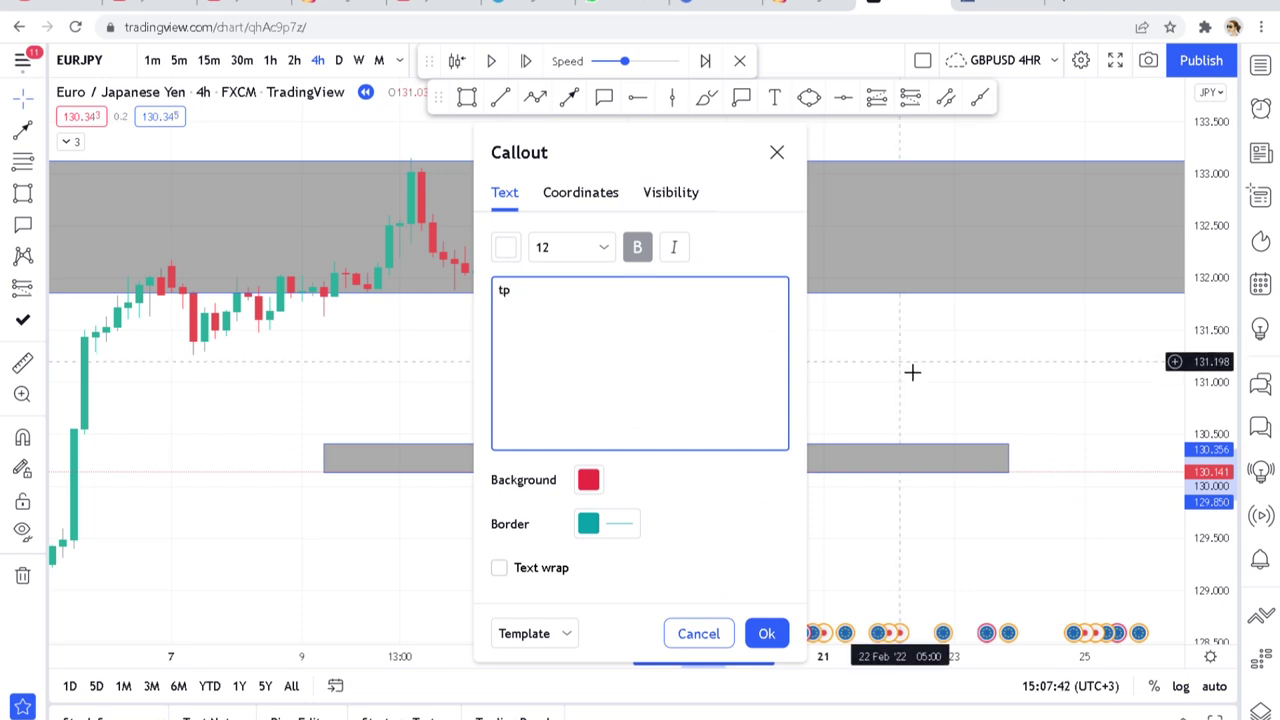
pyautogui.click(766, 635)
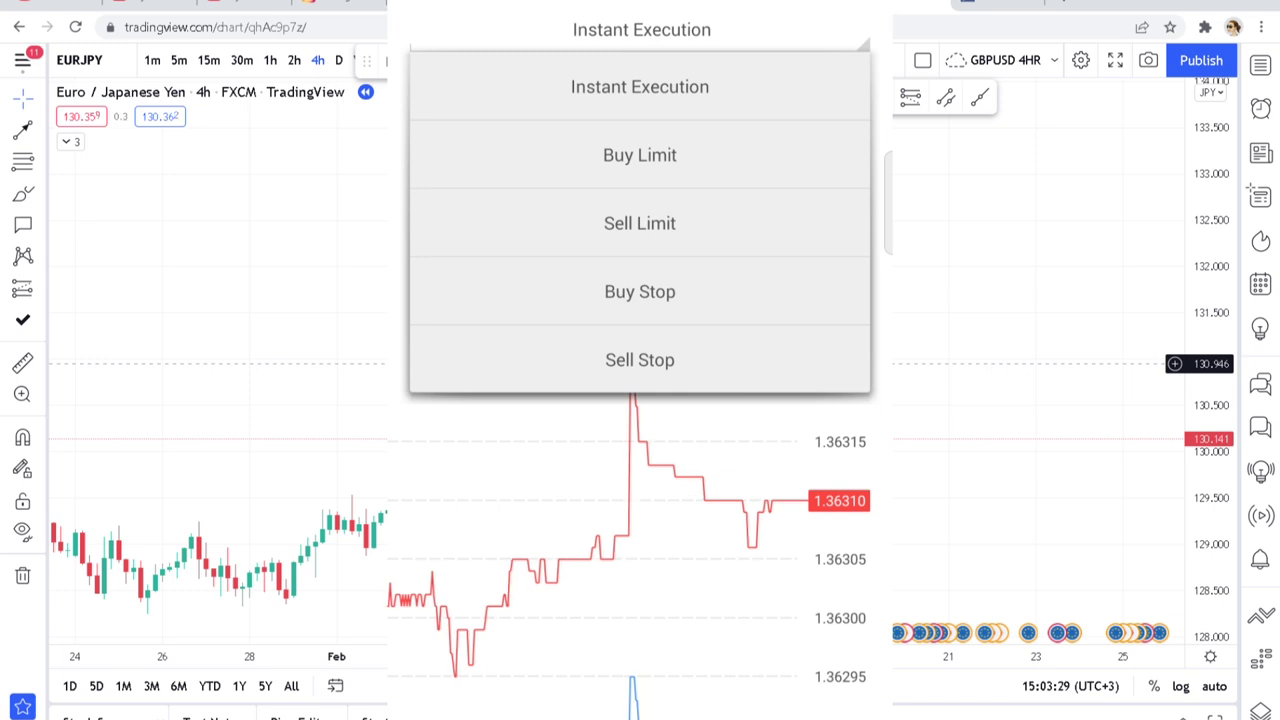
# Step: Choose Sell Limit from the mobile app's order type list
pyautogui.click(640, 223)
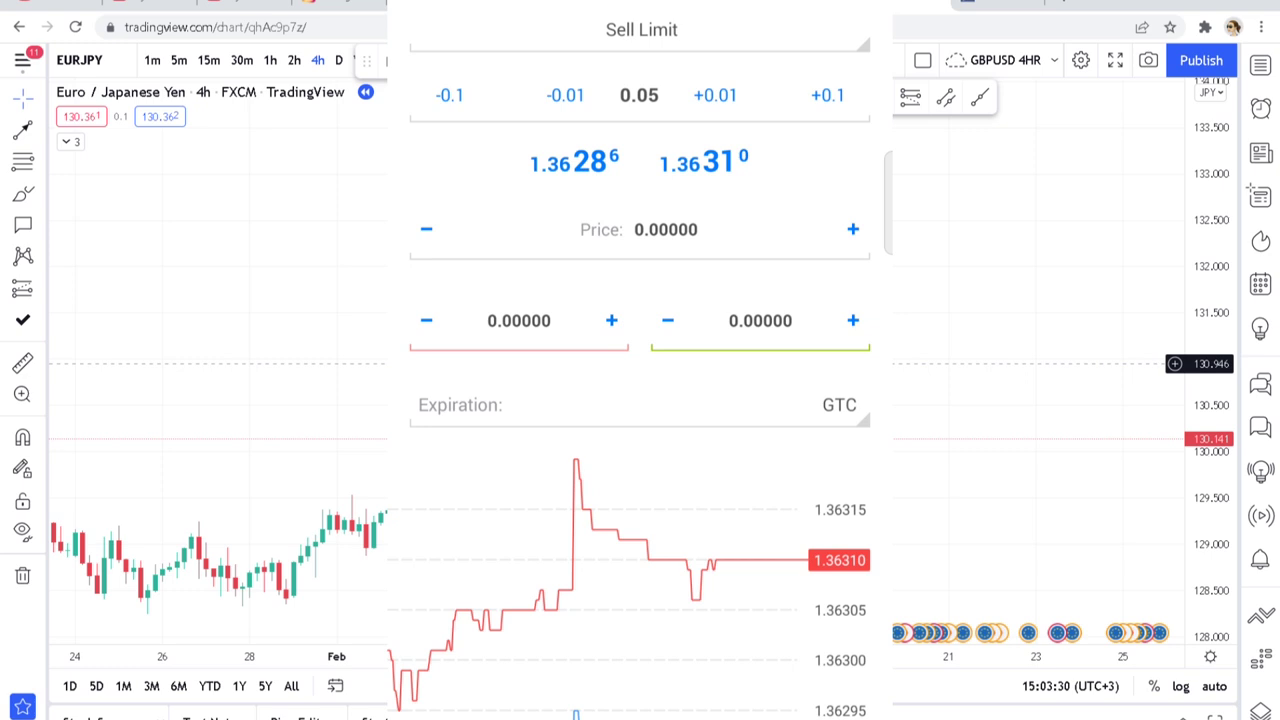
# Step: Enter sell limit price 1.365, take profit 1.36 and stop loss 1.367, then place the order
pyautogui.click(650, 229)
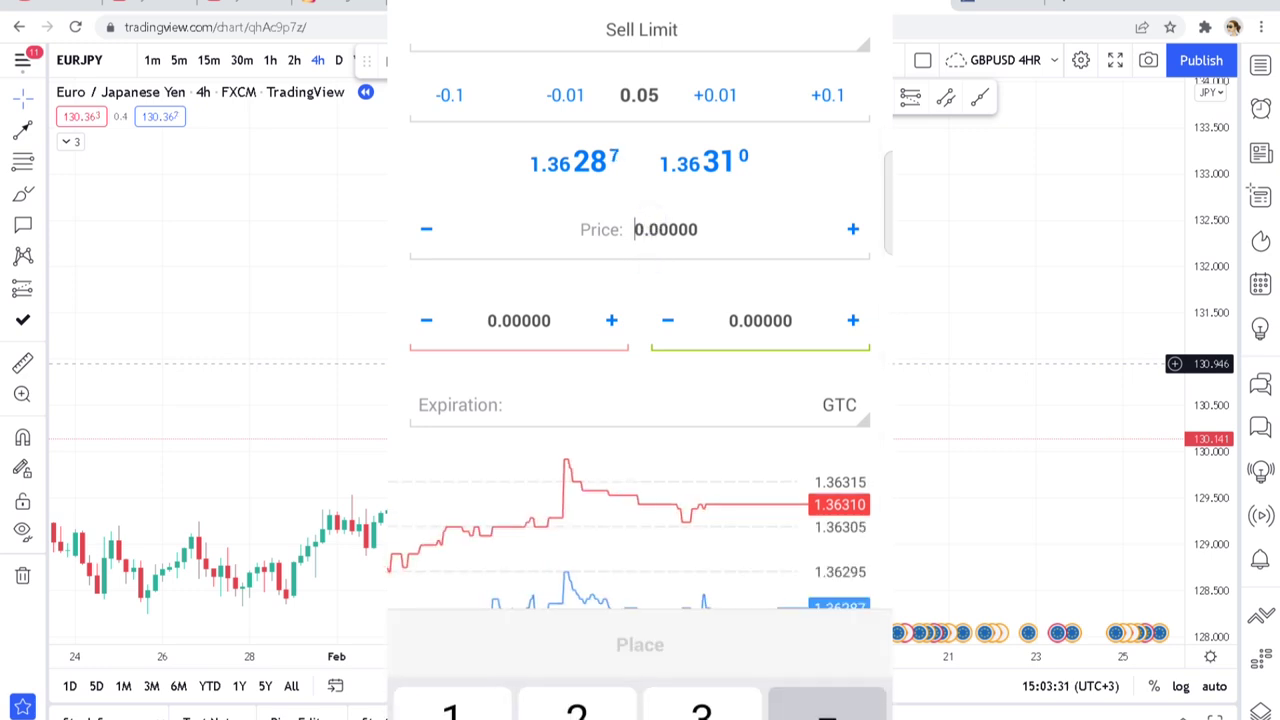
pyautogui.write('1')
pyautogui.click(668, 229)
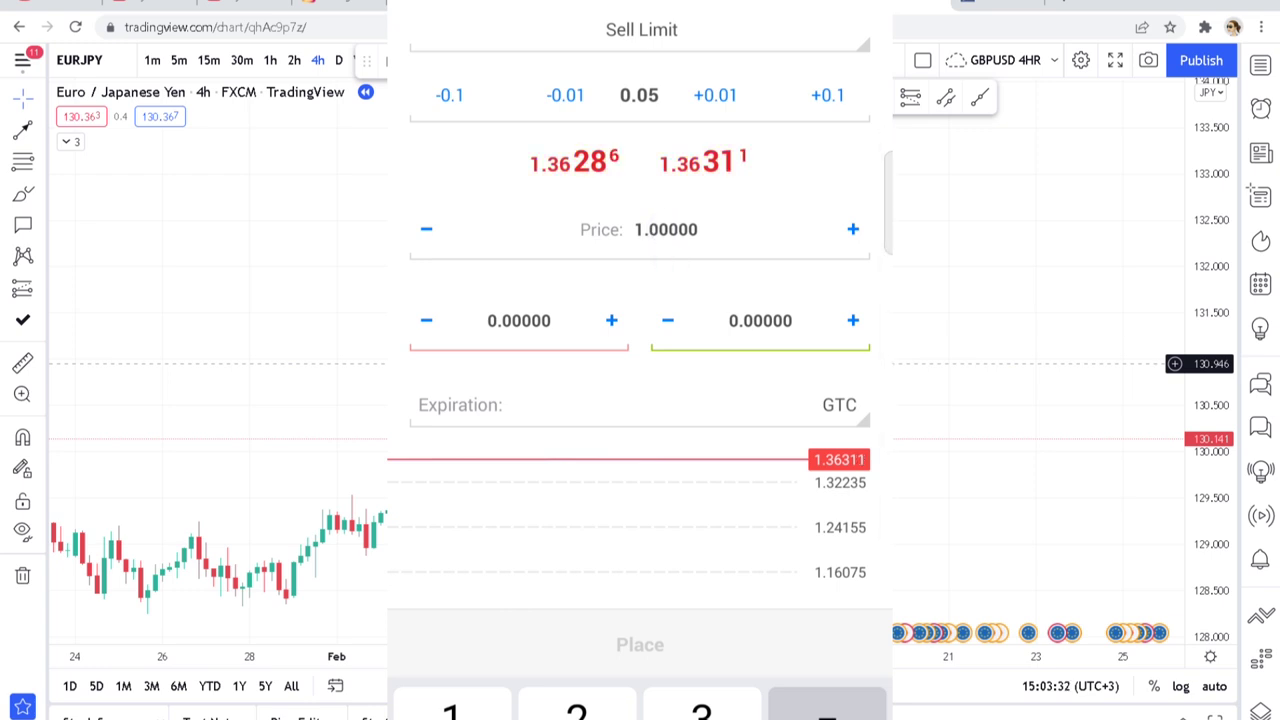
pyautogui.write('.365')
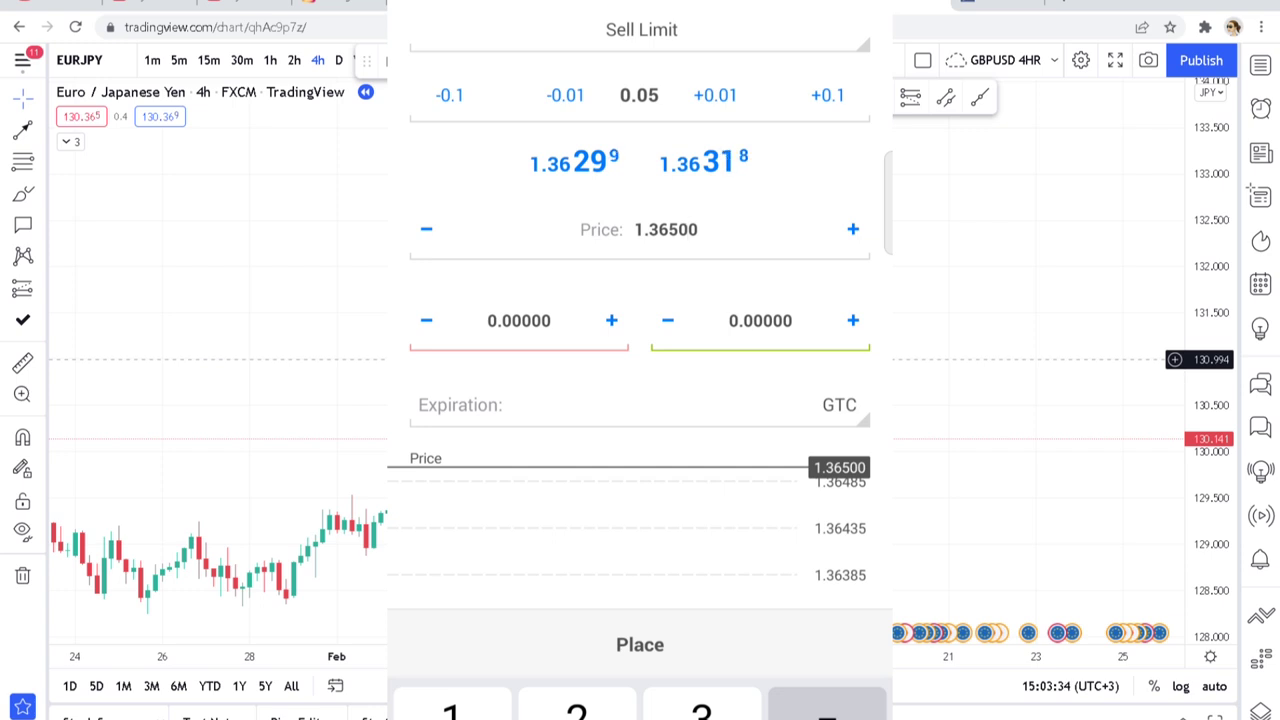
pyautogui.click(744, 312)
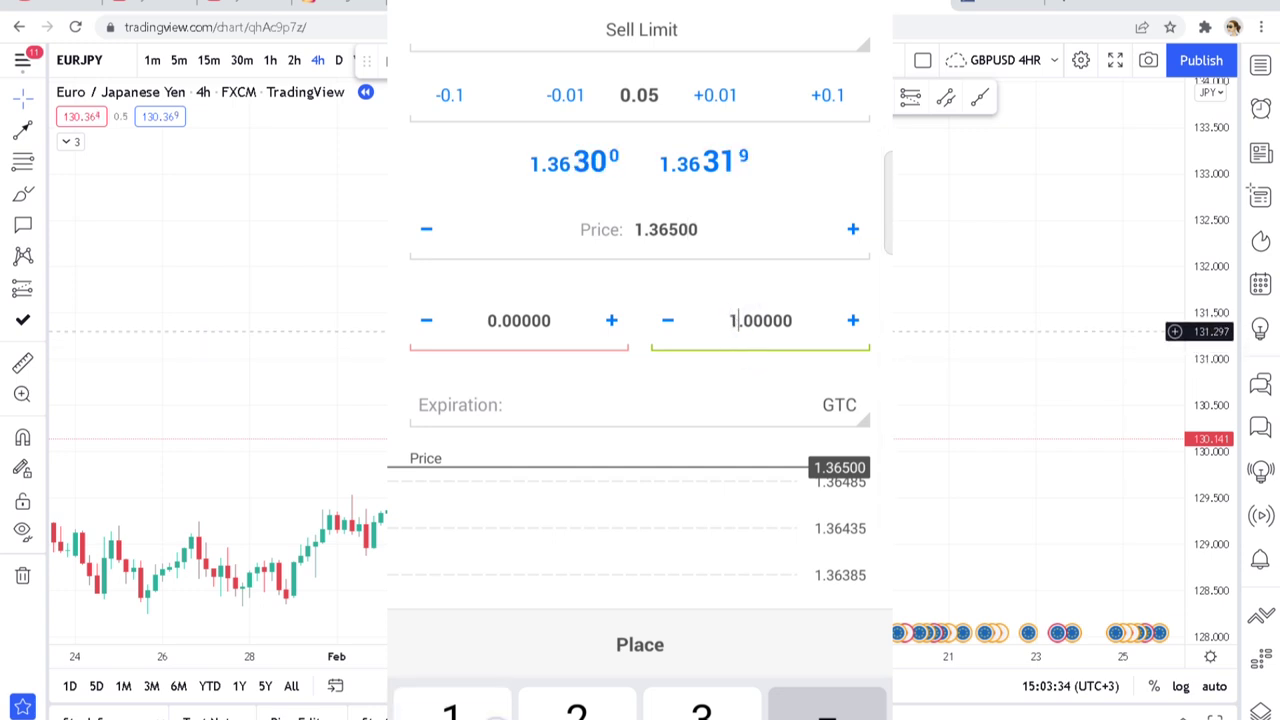
pyautogui.write('1.36')
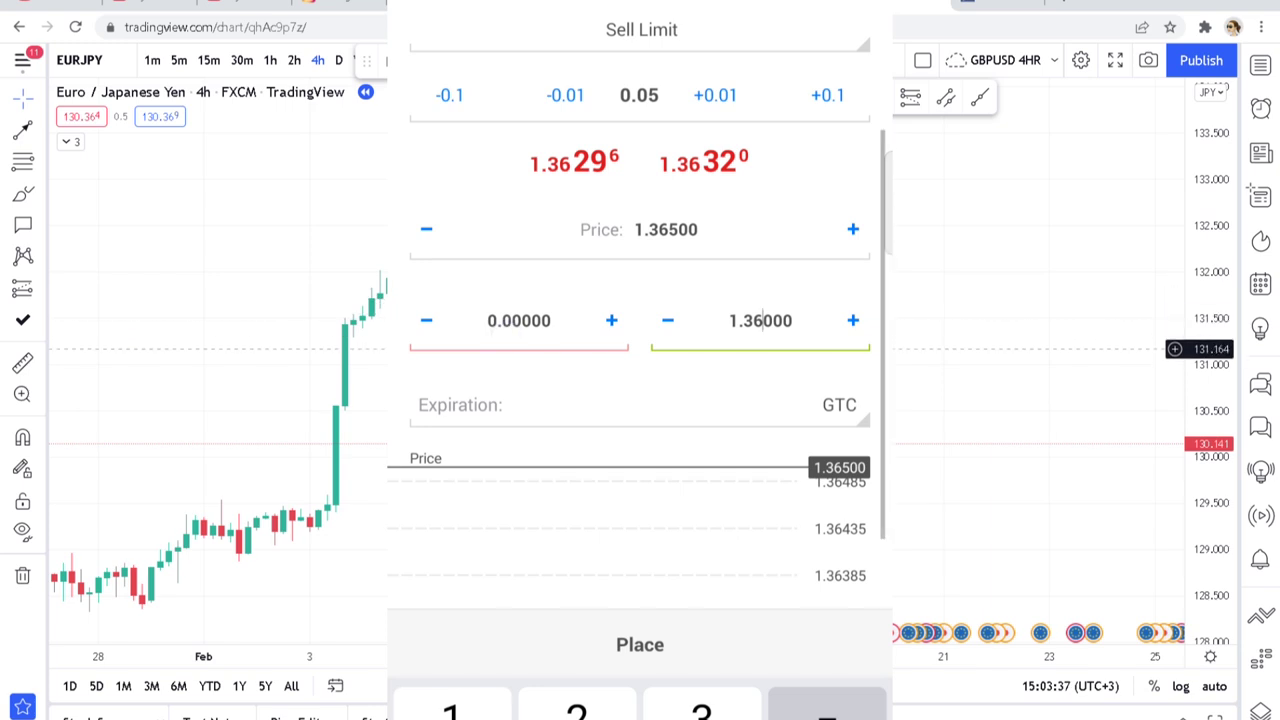
pyautogui.click(490, 320)
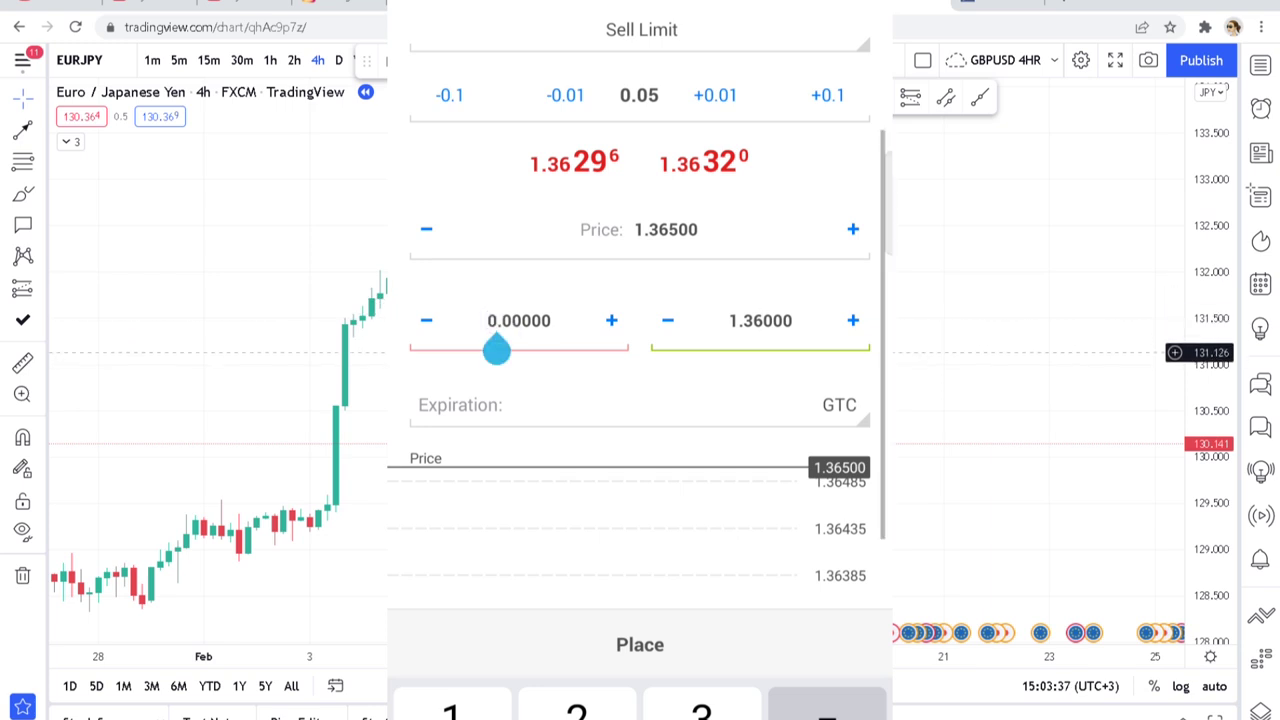
pyautogui.write('1')
pyautogui.click(511, 320)
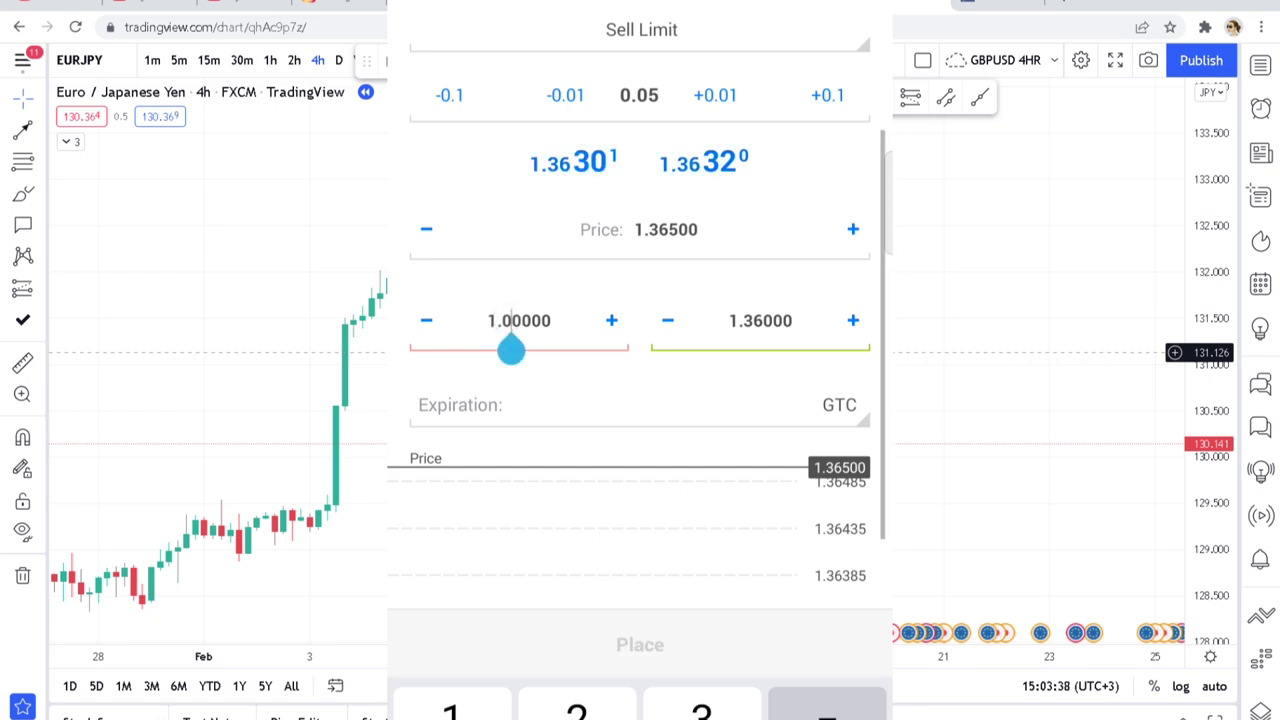
pyautogui.write('367')
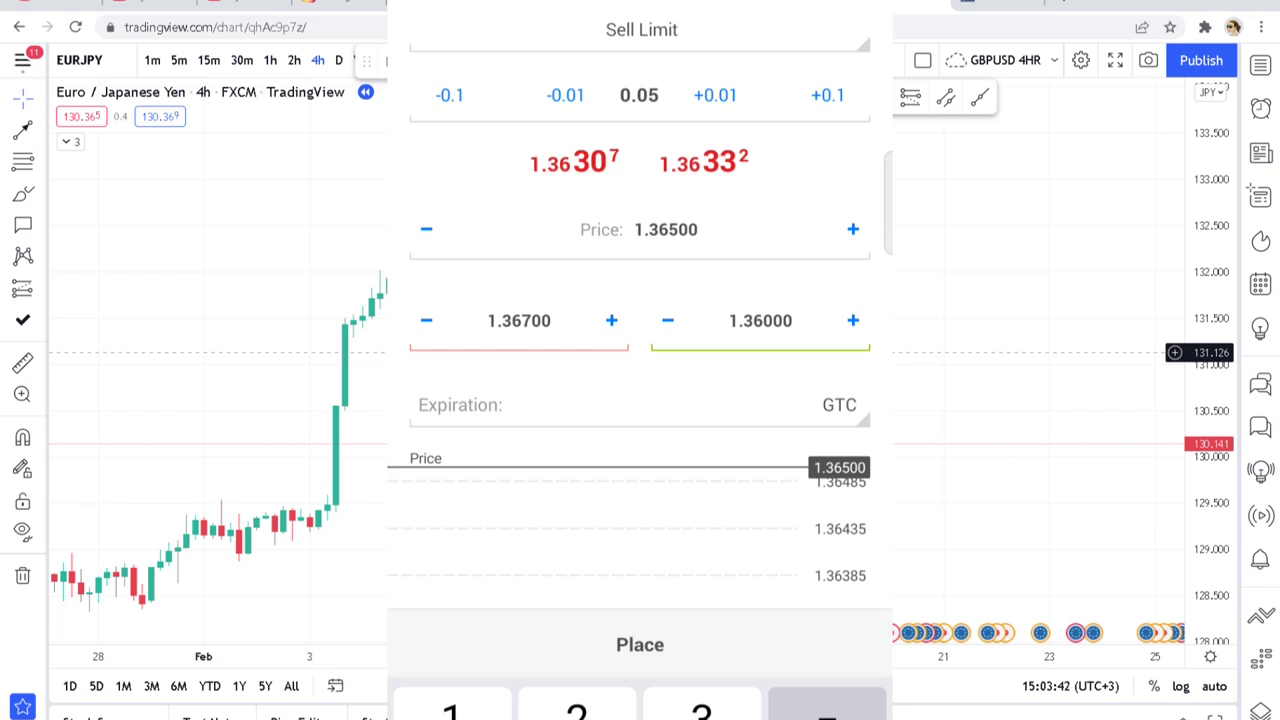
pyautogui.click(654, 641)
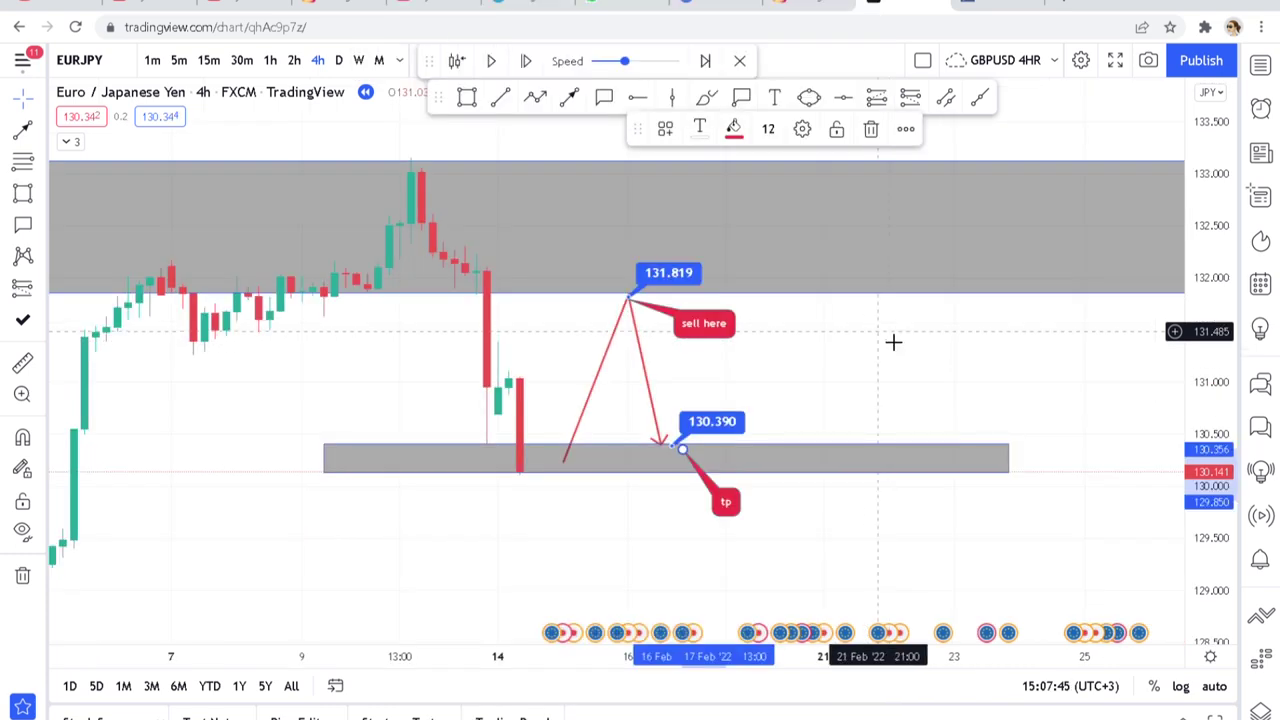
# Step: Deselect the red path and start Bar Replay playback
pyautogui.click(893, 351)
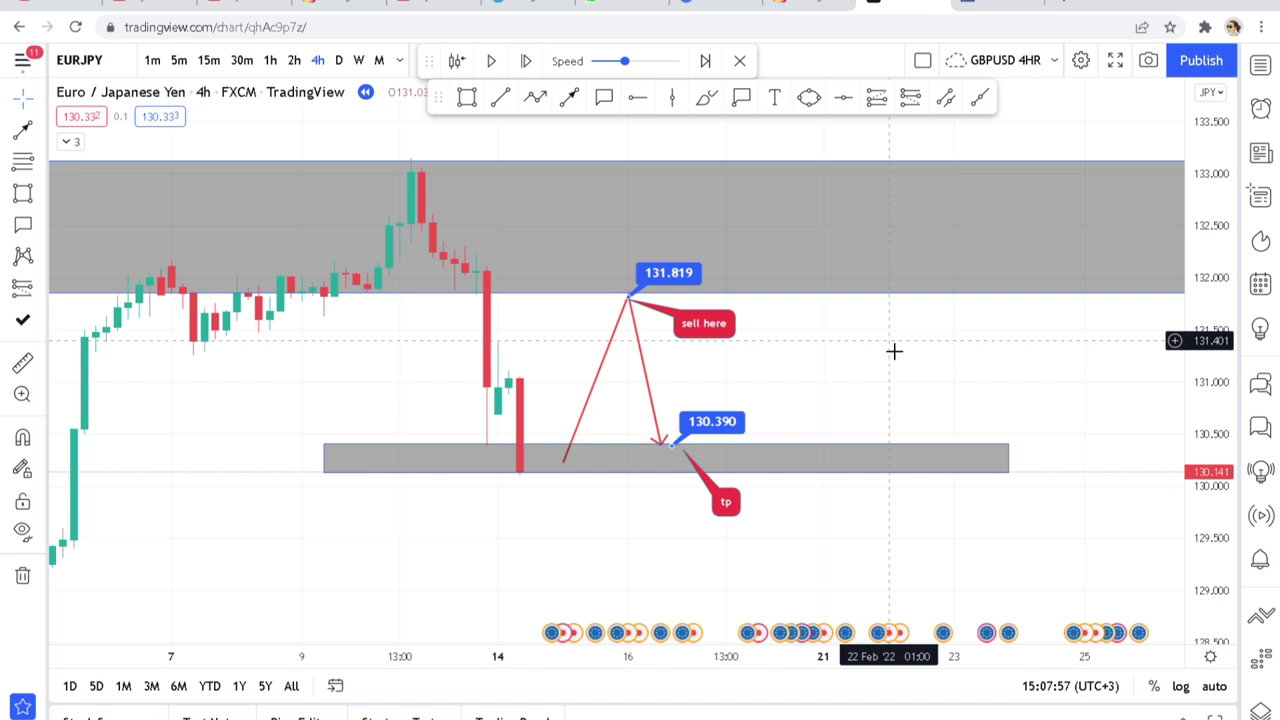
pyautogui.click(493, 62)
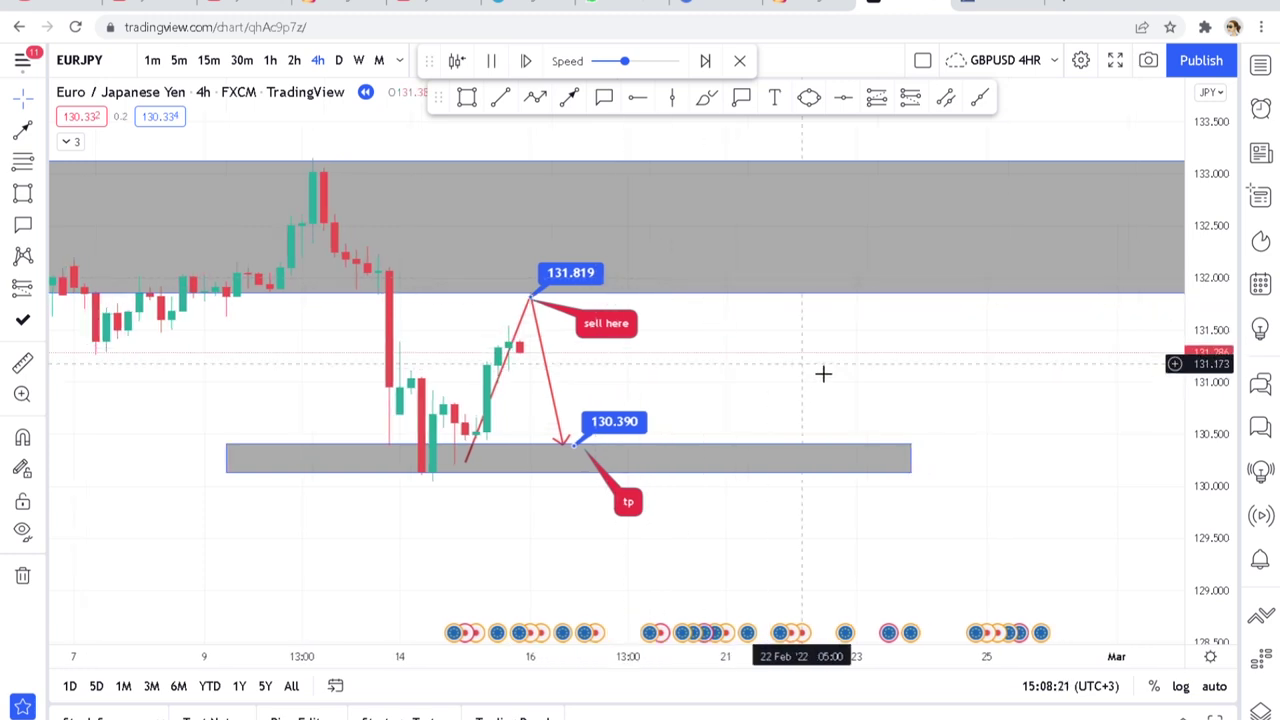
# Step: Pause the replay once price reaches the upper grey zone near 131.8
pyautogui.scroll(2, 820, 372)
pyautogui.scroll(3, 1091, 349)
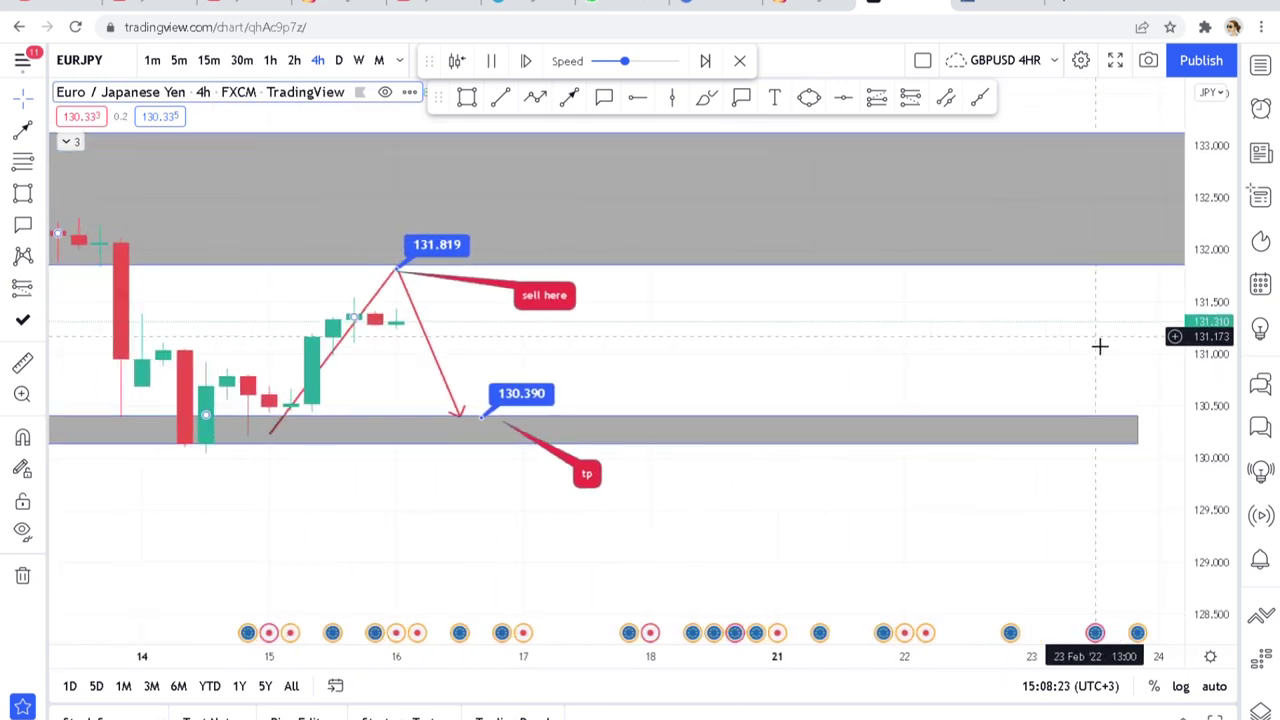
pyautogui.moveTo(1230, 483); pyautogui.dragTo(1228, 440)
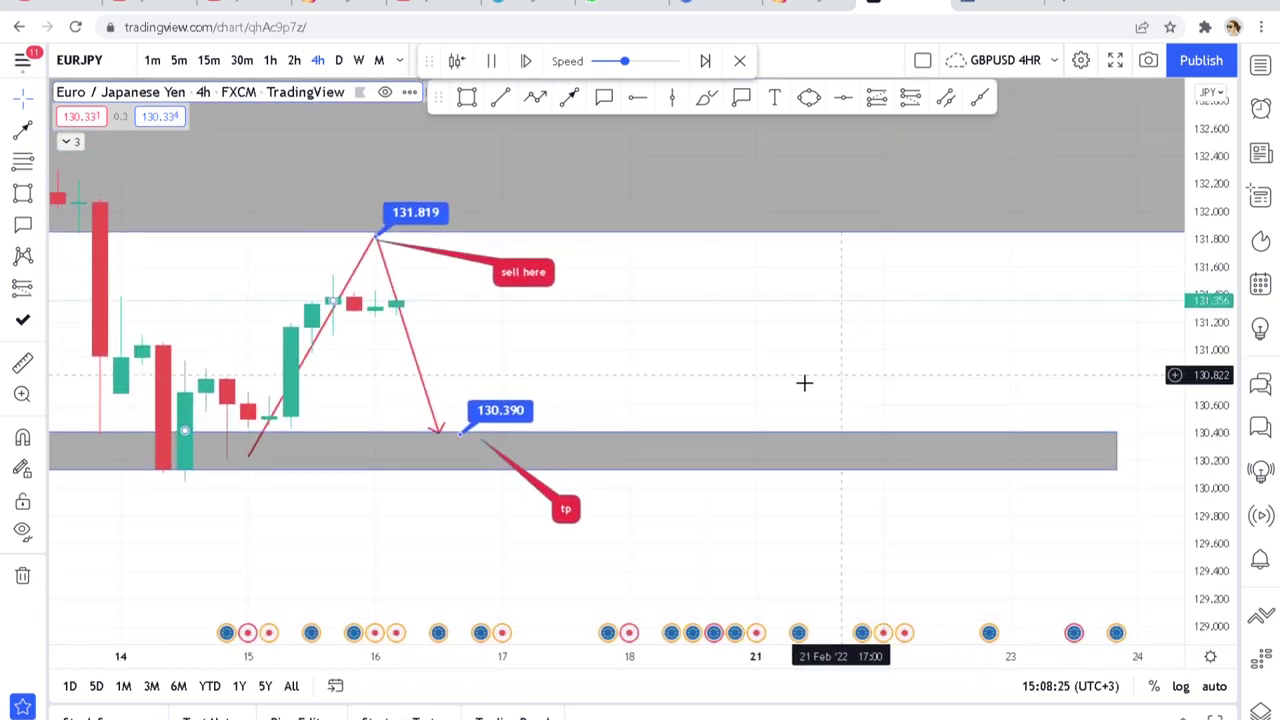
pyautogui.moveTo(814, 366); pyautogui.dragTo(878, 386)
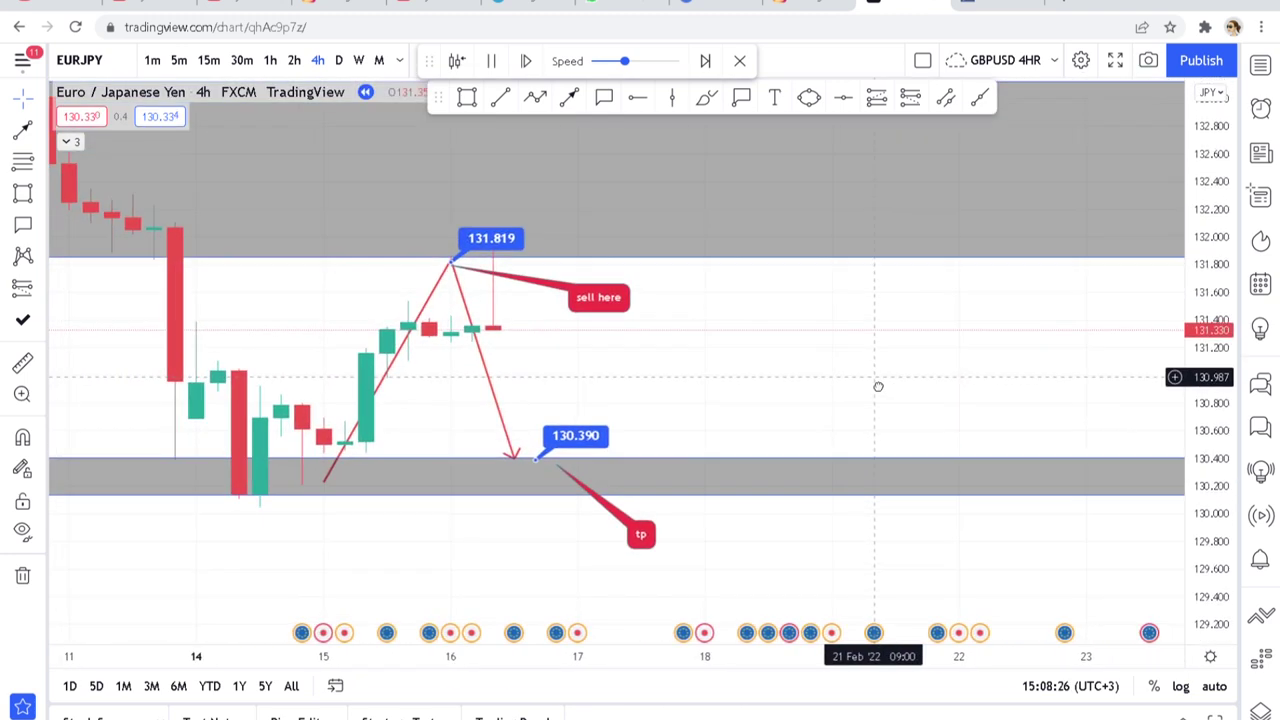
pyautogui.click(492, 61)
# Step: Move the sell-point label up to the new 131.876 peak and refit the price axis
pyautogui.moveTo(494, 248); pyautogui.dragTo(484, 250)
pyautogui.moveTo(1206, 285); pyautogui.dragTo(1224, 118)
pyautogui.scroll(-3, 926, 329)
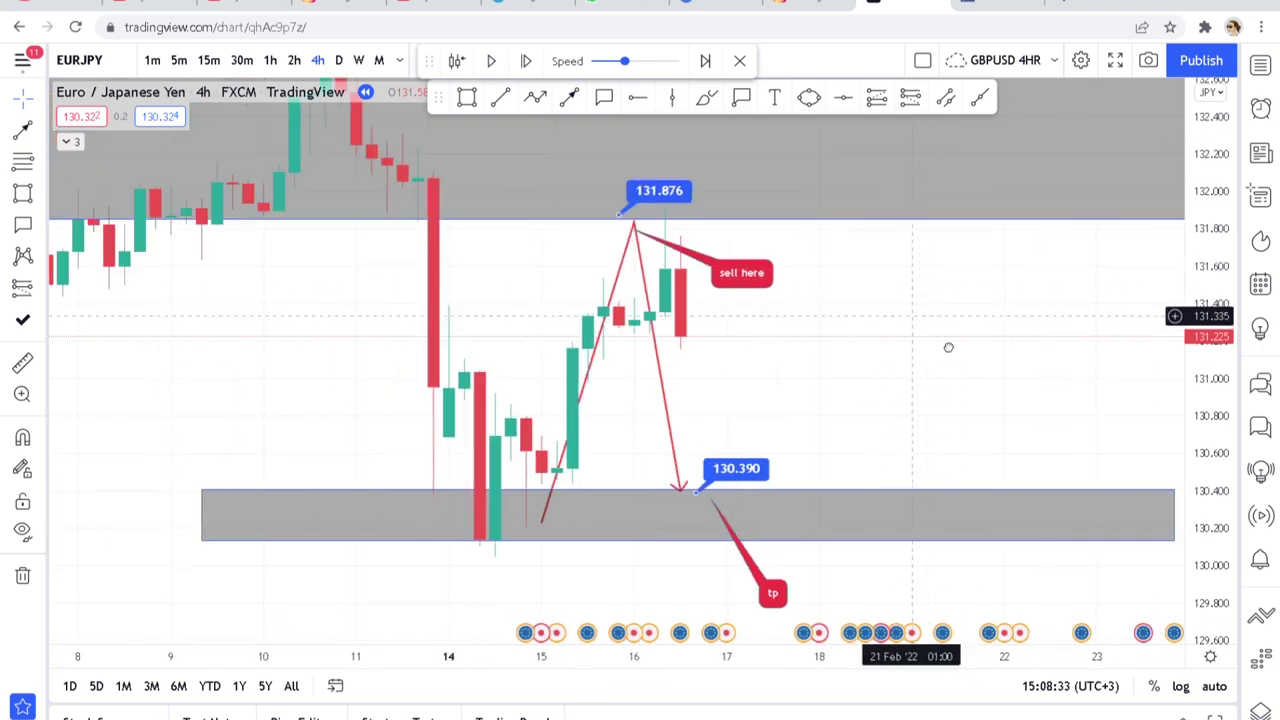
pyautogui.moveTo(934, 337); pyautogui.dragTo(1023, 471)
pyautogui.scroll(2, 994, 443)
pyautogui.scroll(1, 994, 443)
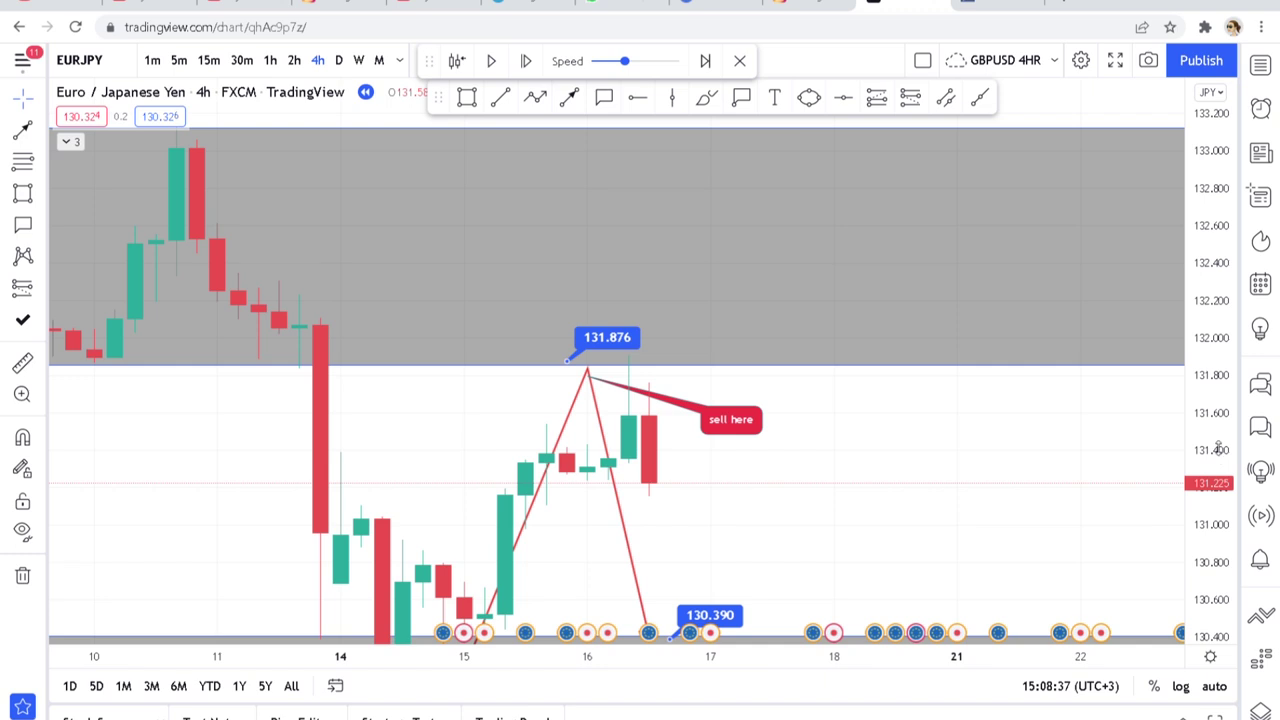
pyautogui.moveTo(1220, 449); pyautogui.dragTo(1220, 186)
# Step: Draw a black arrow pointing at the 131.876 peak below the upper grey zone
pyautogui.click(569, 97)
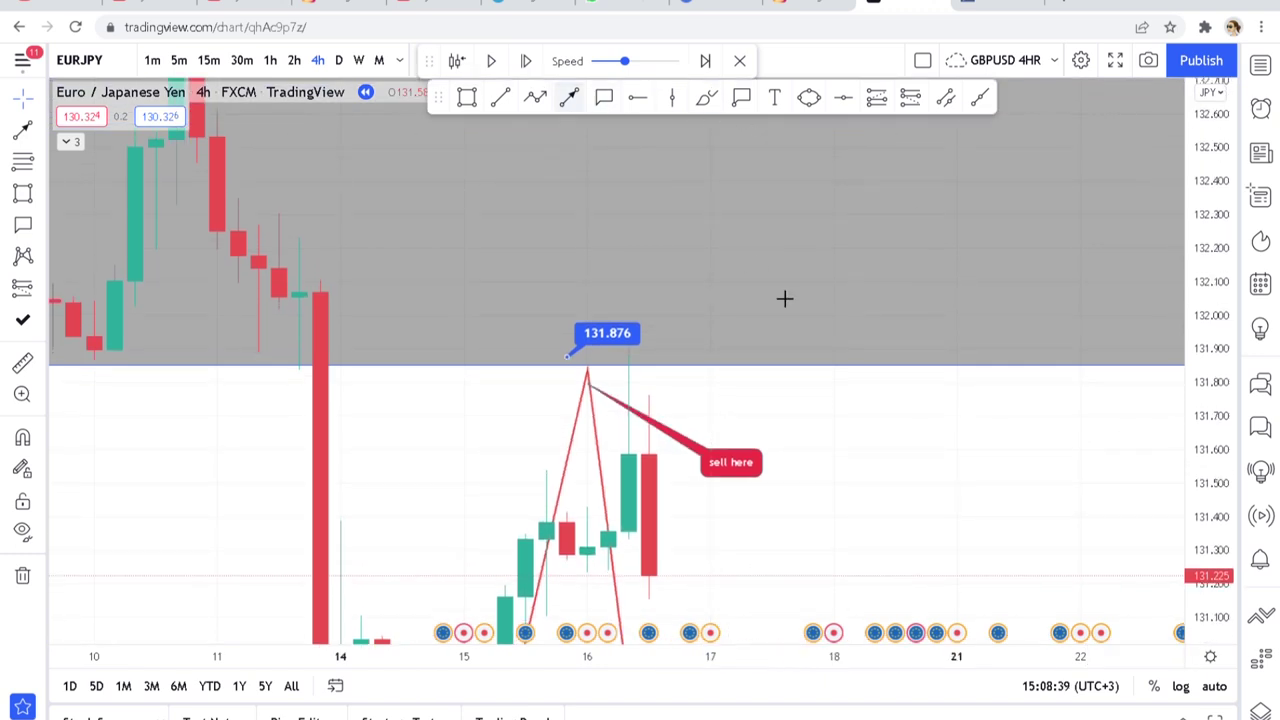
pyautogui.moveTo(855, 246); pyautogui.dragTo(690, 335)
pyautogui.moveTo(634, 367); pyautogui.dragTo(630, 358)
# Step: Fit both grey zones into view and resume the bar replay
pyautogui.moveTo(1043, 491)
pyautogui.mouseDown()
pyautogui.moveTo(1029, 449)
pyautogui.moveTo(1049, 303)
pyautogui.mouseUp()
pyautogui.moveTo(1238, 247); pyautogui.dragTo(1230, 440)
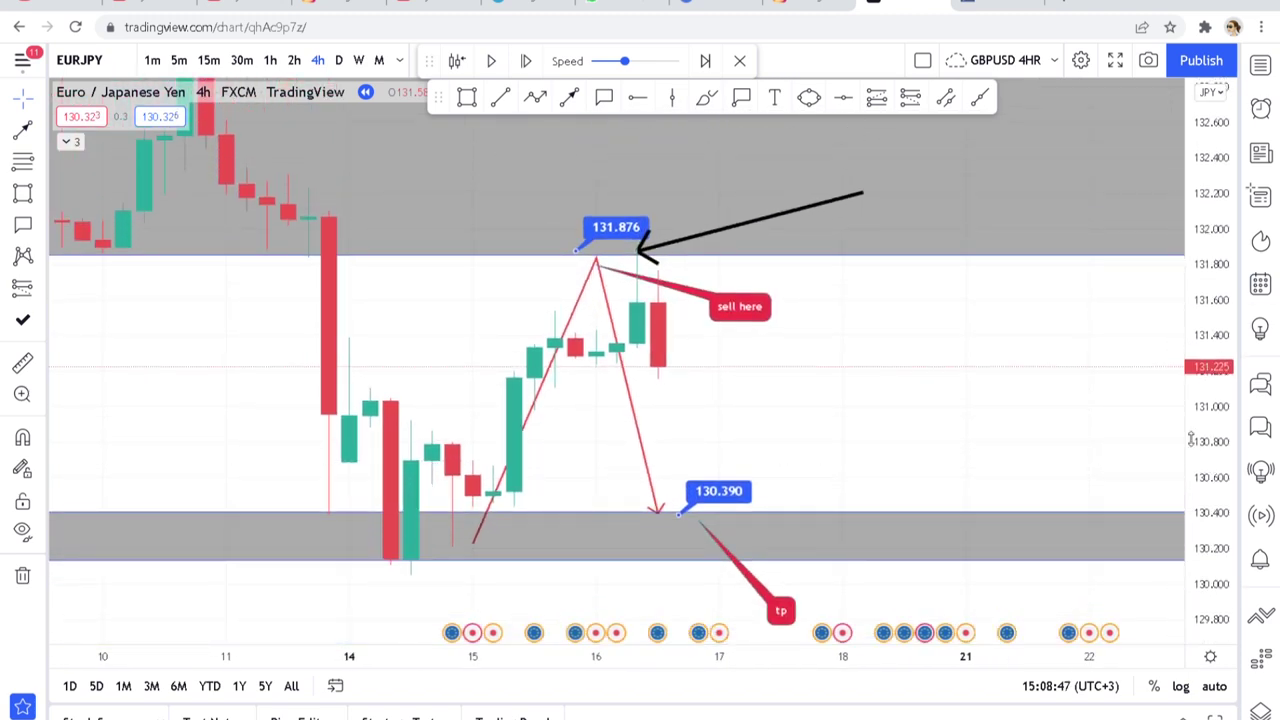
pyautogui.moveTo(994, 486); pyautogui.dragTo(946, 411)
pyautogui.click(492, 66)
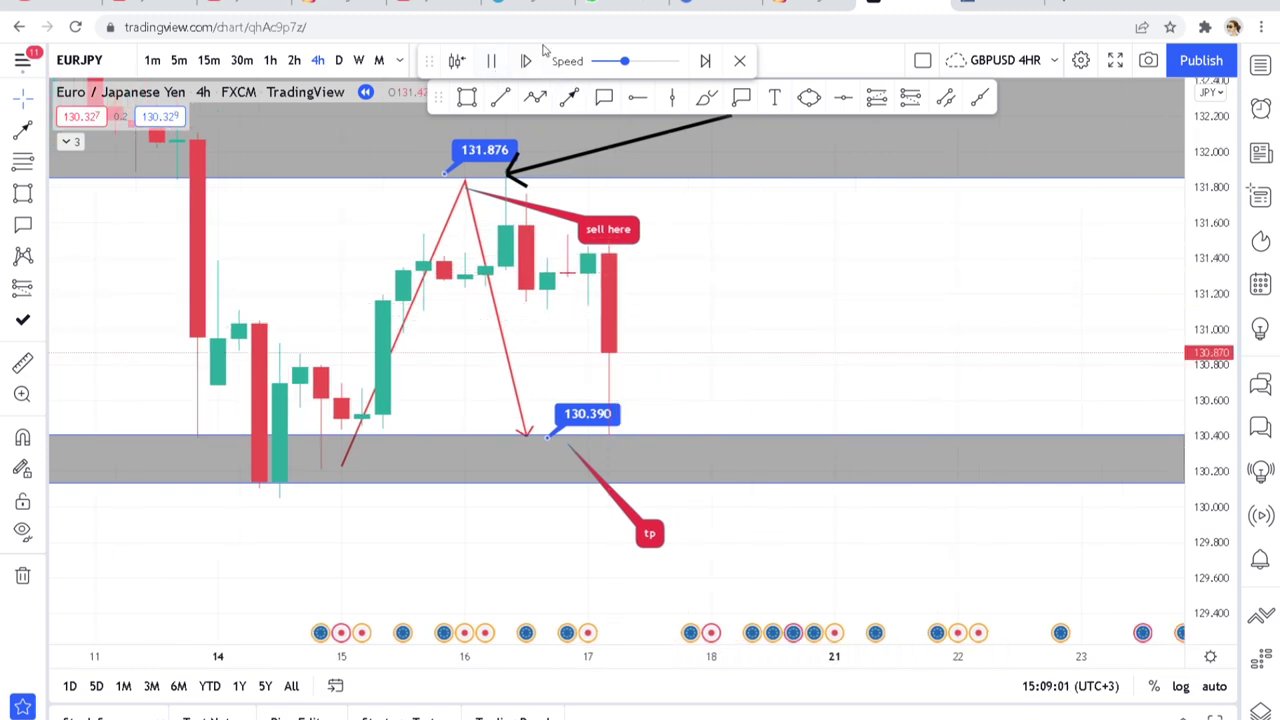
# Step: Pause the replay near 130.762 and zoom out to show the whole setup and 130.390 target
pyautogui.click(492, 64)
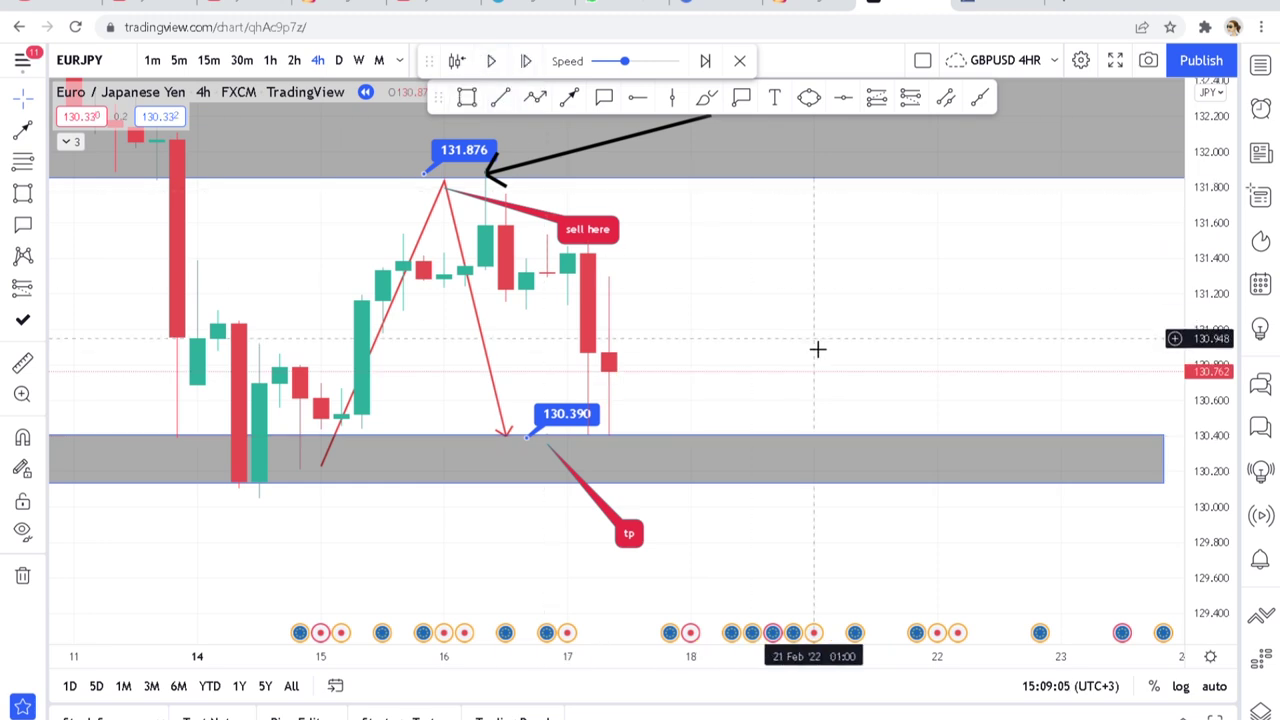
pyautogui.scroll(-2, 835, 375)
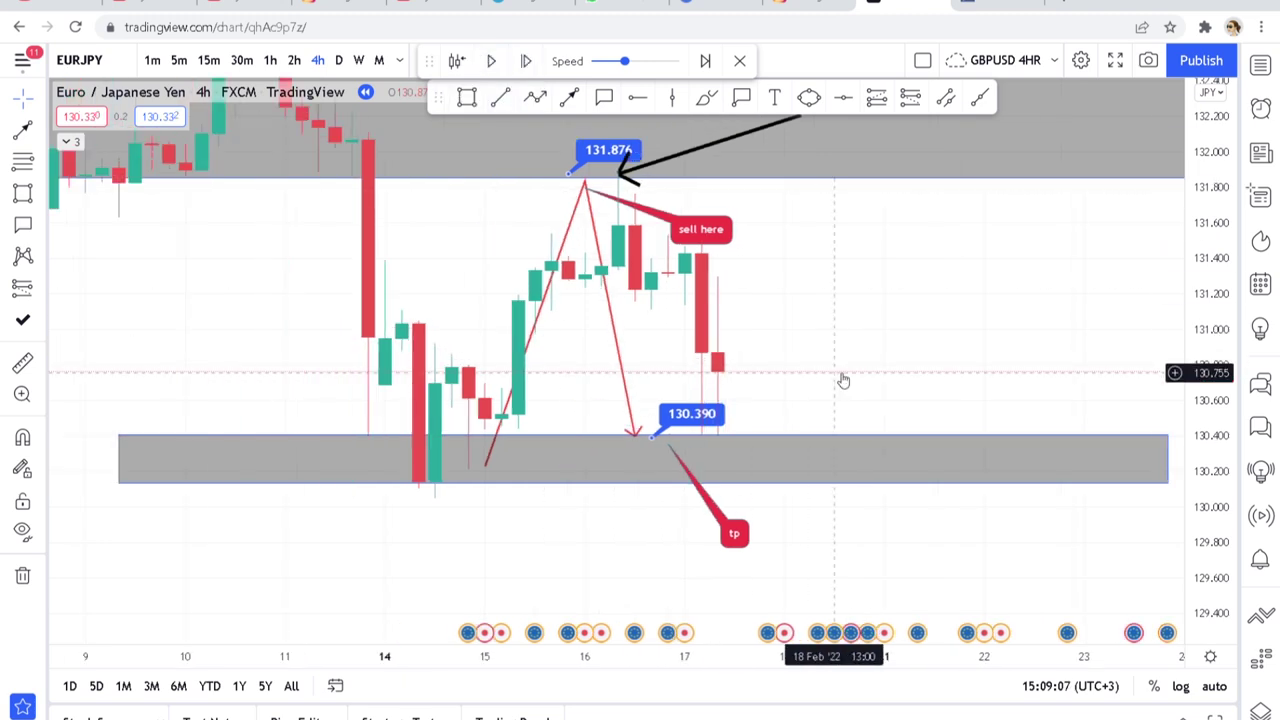
pyautogui.moveTo(1210, 240); pyautogui.dragTo(1210, 292)
pyautogui.moveTo(1072, 305); pyautogui.dragTo(1035, 349)
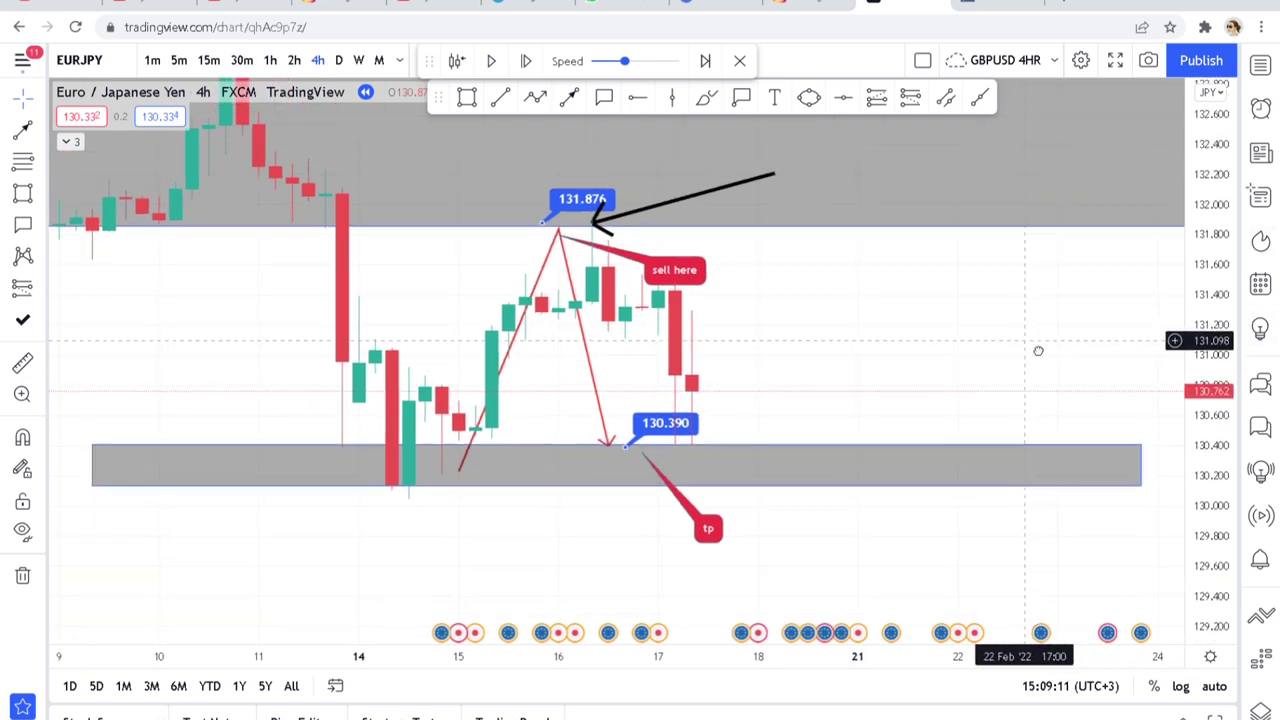